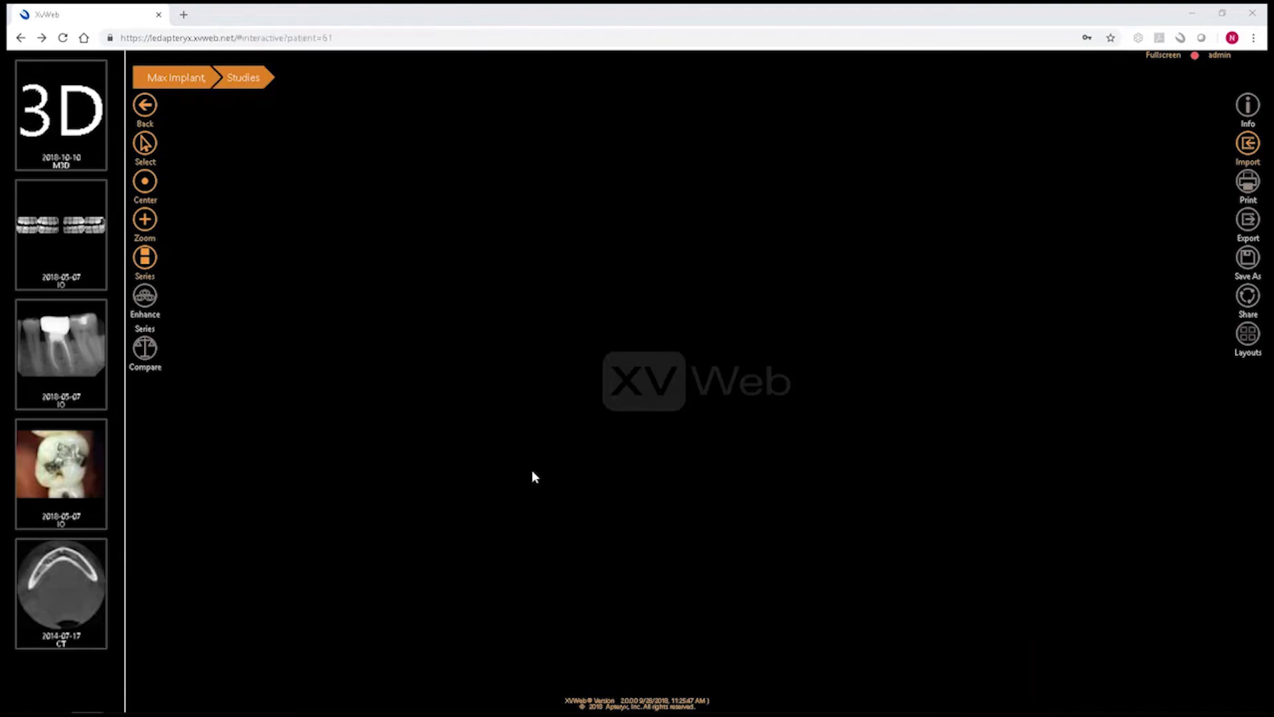
Step: Open the 2014-07-17 CT study, page the coronal slices to the lower implants, and centre the planes on the patient's left implant
click(71, 582)
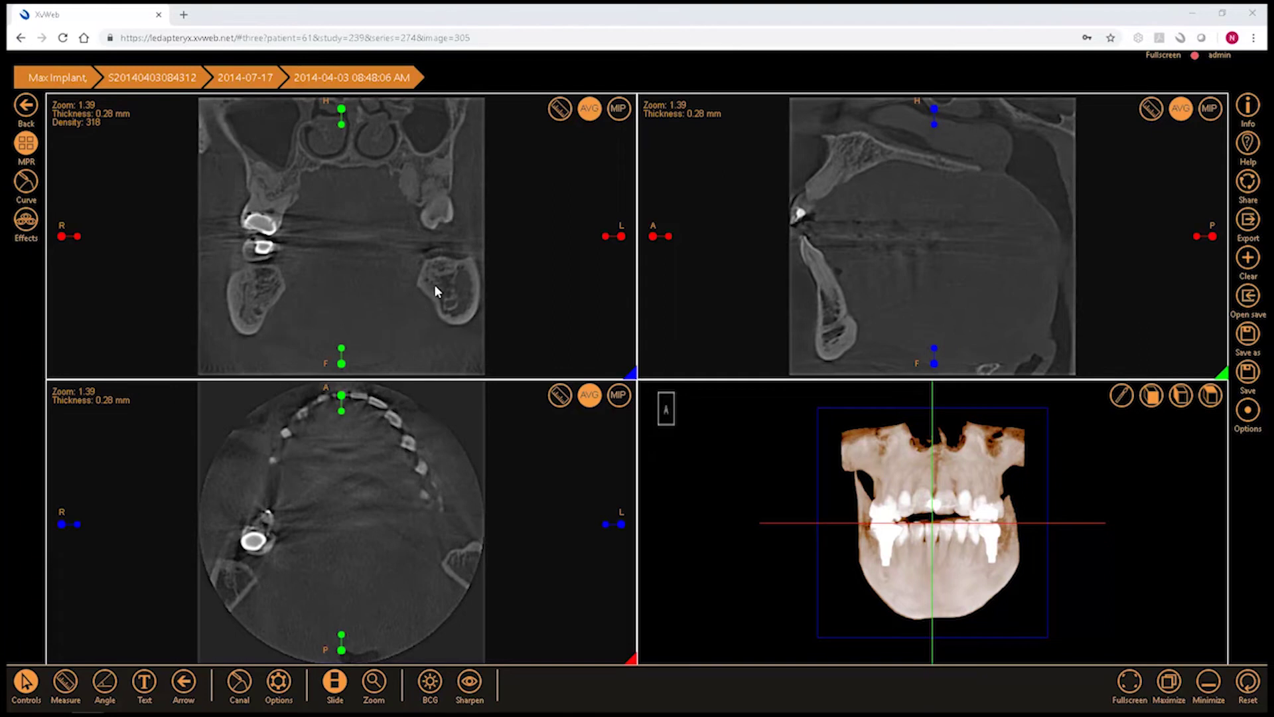
scroll(433, 284, down, 5)
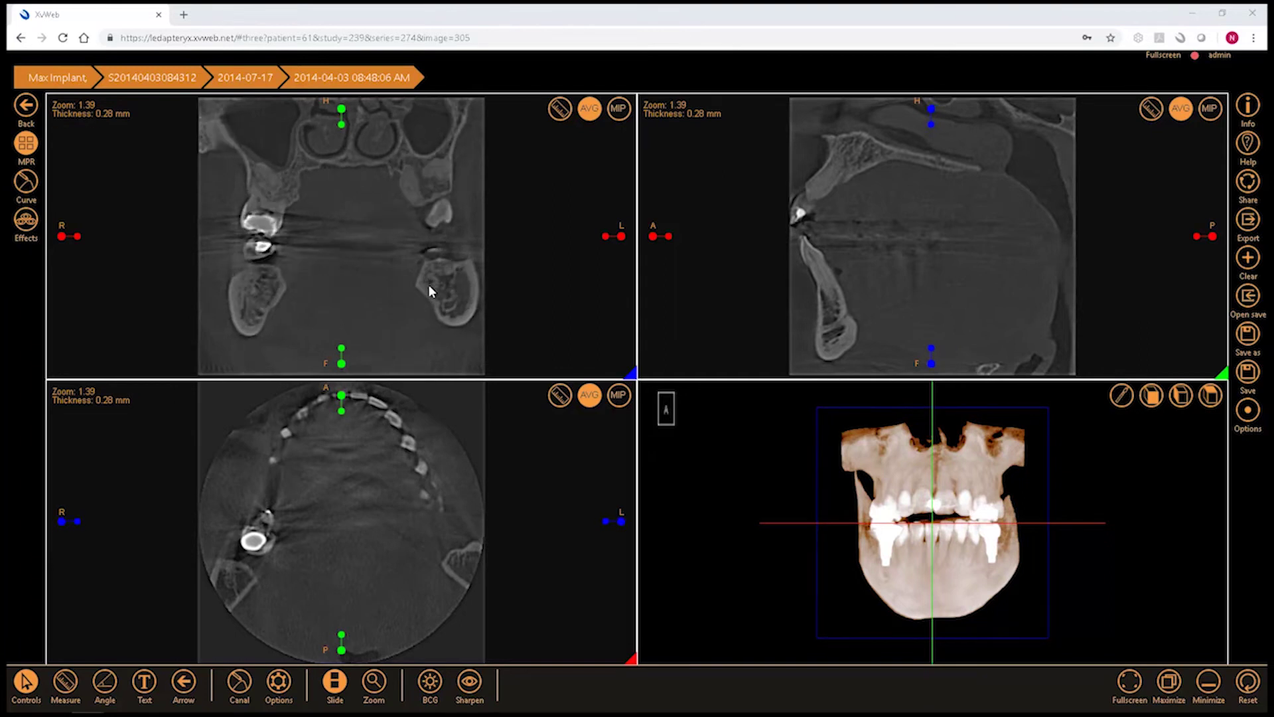
scroll(427, 286, down, 5)
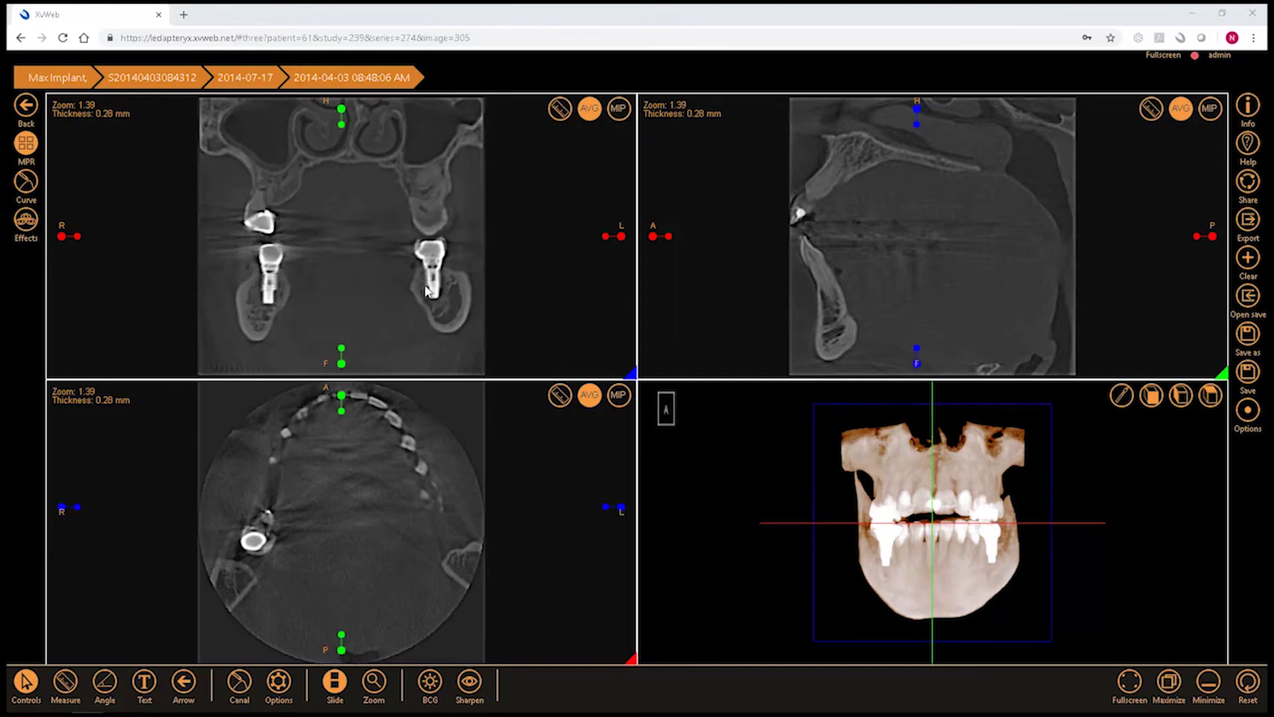
scroll(423, 286, up, 2)
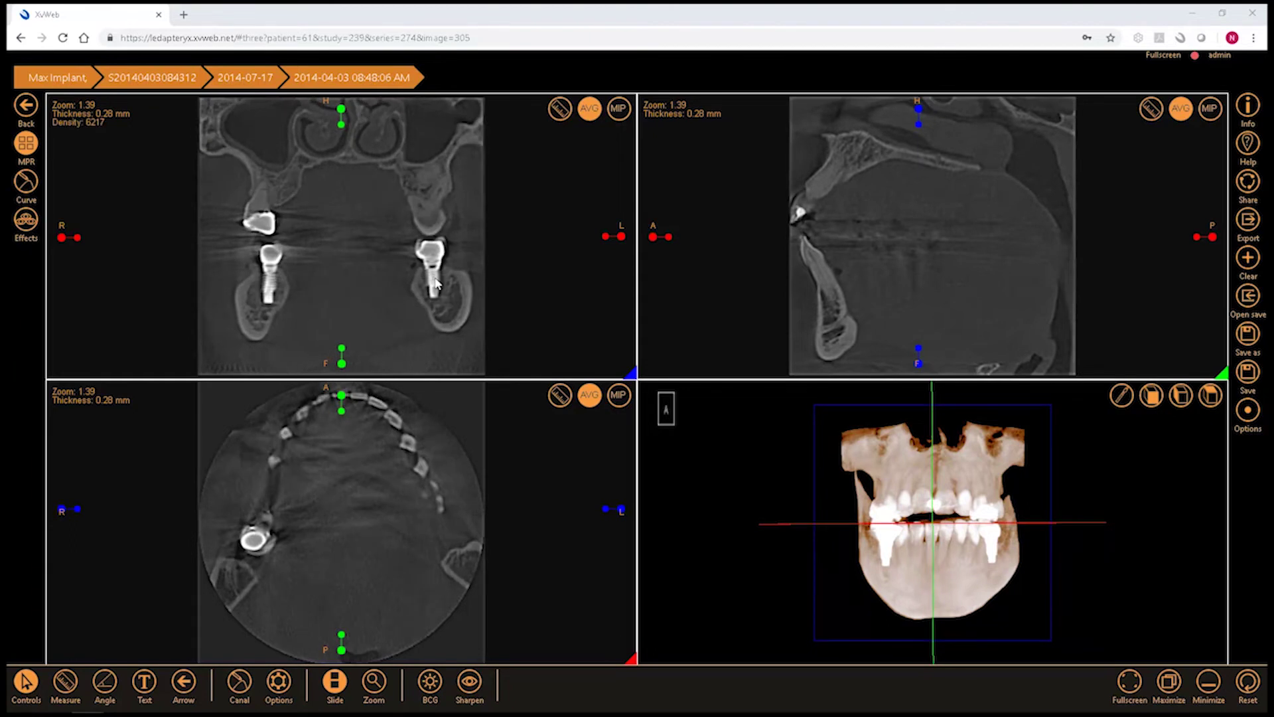
click(435, 284)
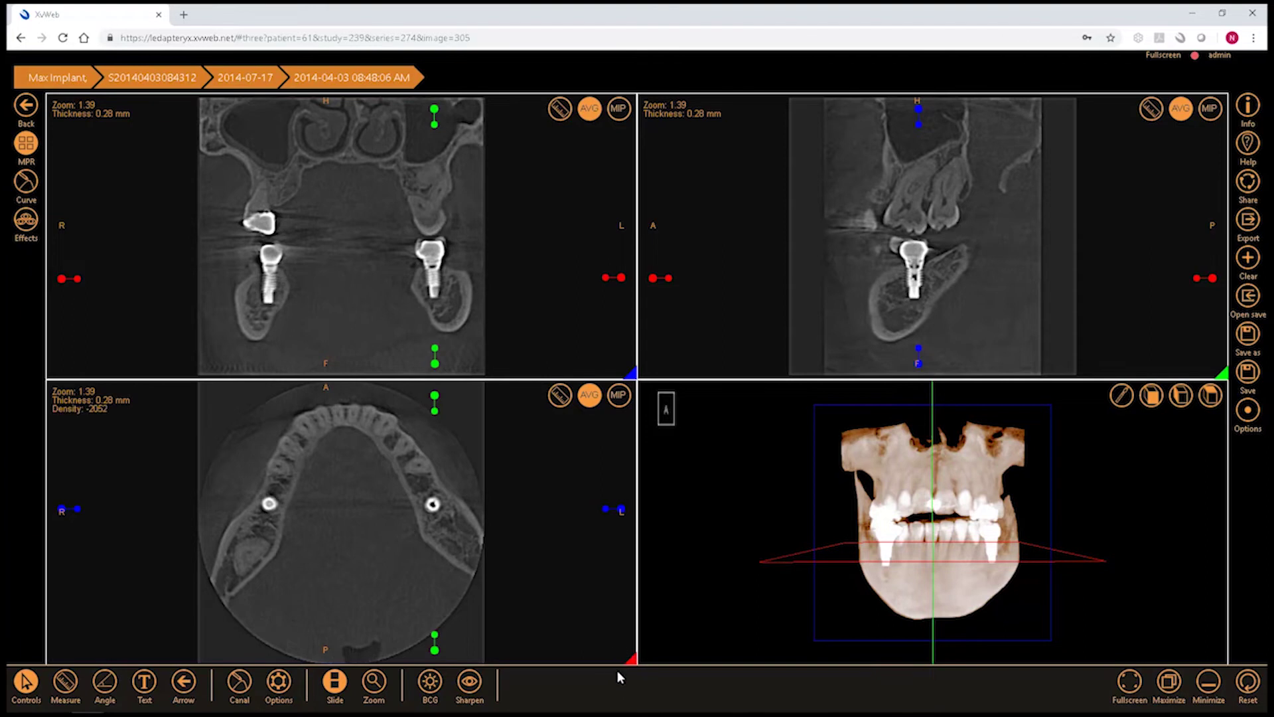
Step: Shift and rotate the slice planes in the coronal, sagittal and axial views to align with the patient's left implant
mouse_move(621, 278)
mouse_down()
mouse_move(620, 207)
mouse_move(622, 286)
mouse_up()
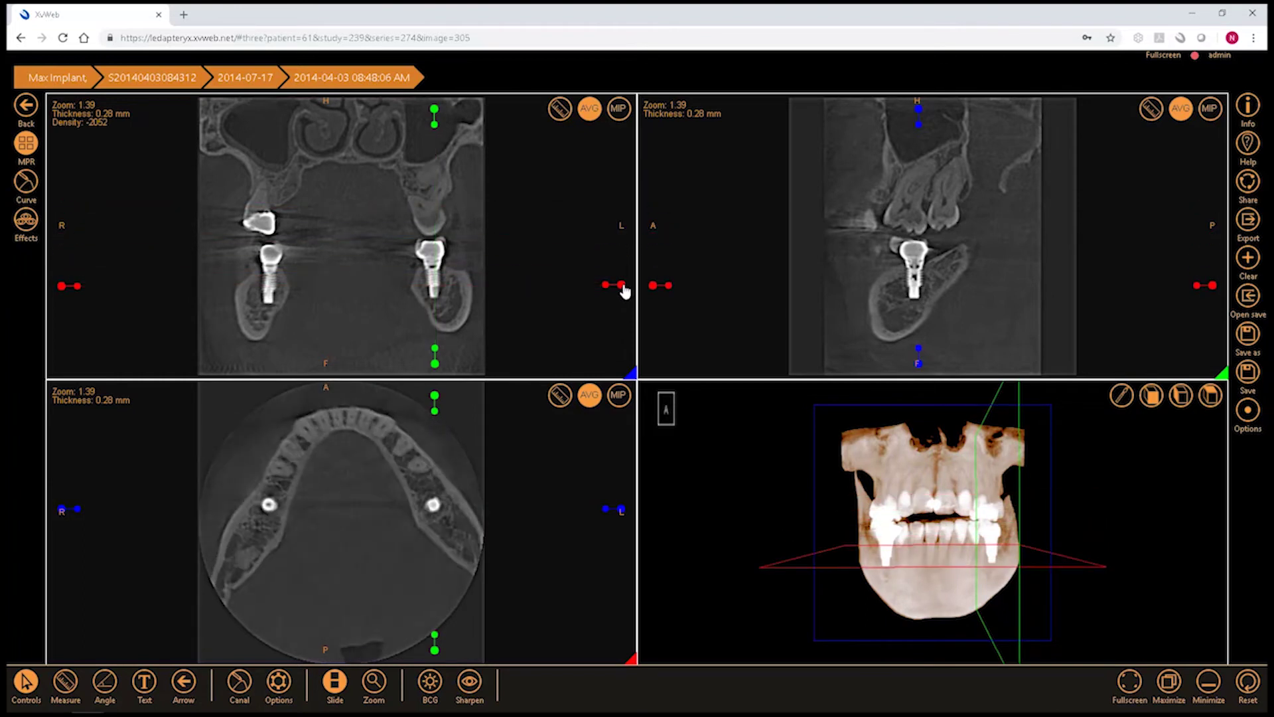
drag(435, 349, 439, 348)
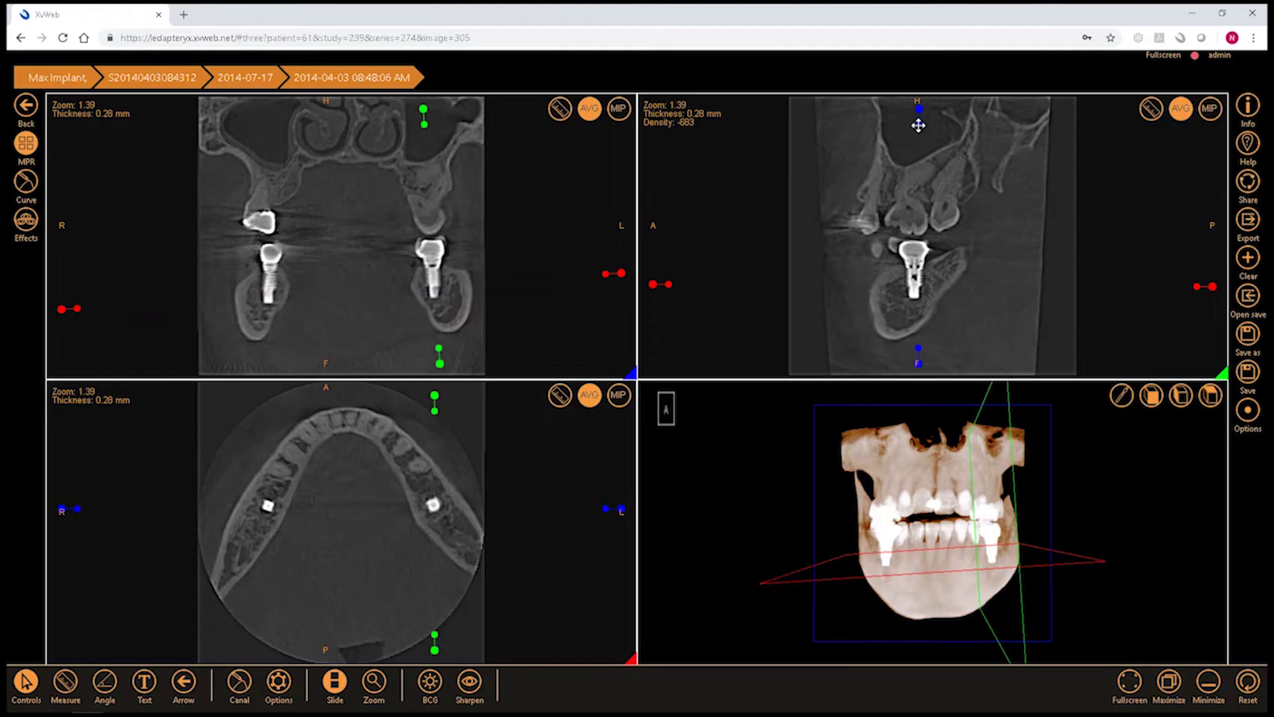
drag(918, 126, 924, 114)
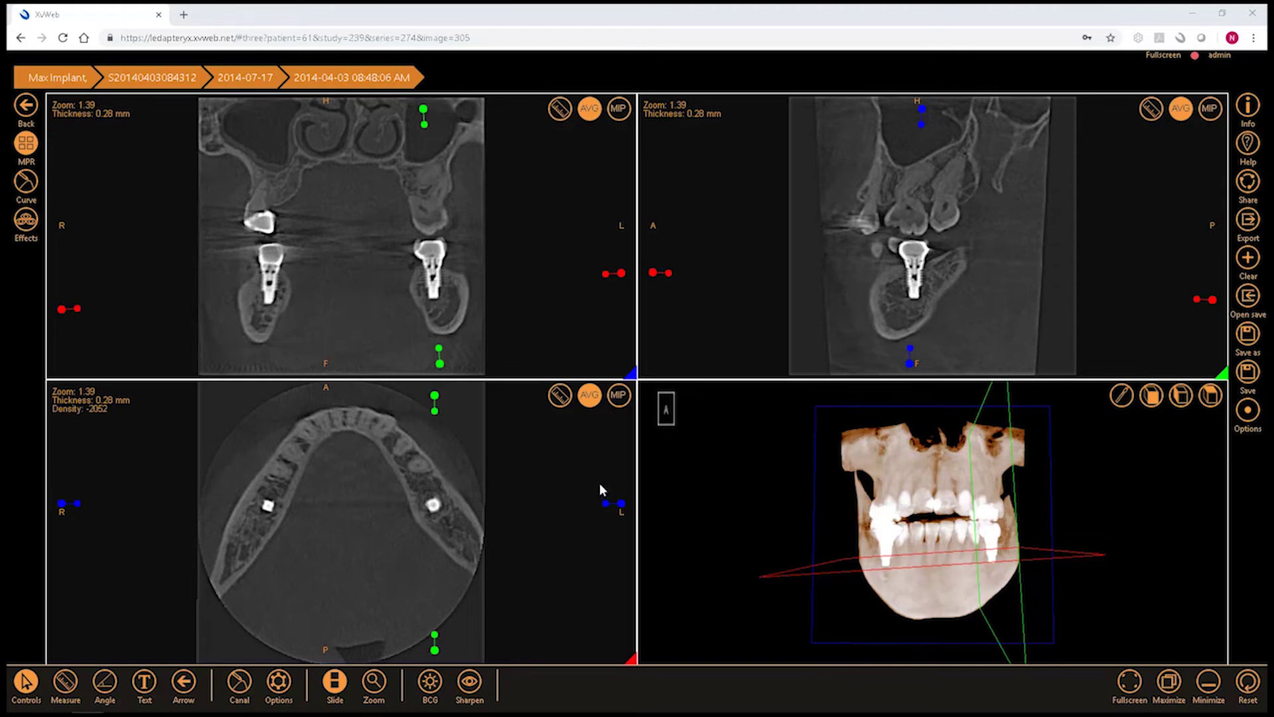
mouse_move(604, 505)
mouse_down()
mouse_move(596, 540)
mouse_move(464, 656)
mouse_move(435, 664)
mouse_move(408, 659)
mouse_move(359, 615)
mouse_move(325, 489)
mouse_move(397, 440)
mouse_move(452, 431)
mouse_move(526, 498)
mouse_move(585, 501)
mouse_up()
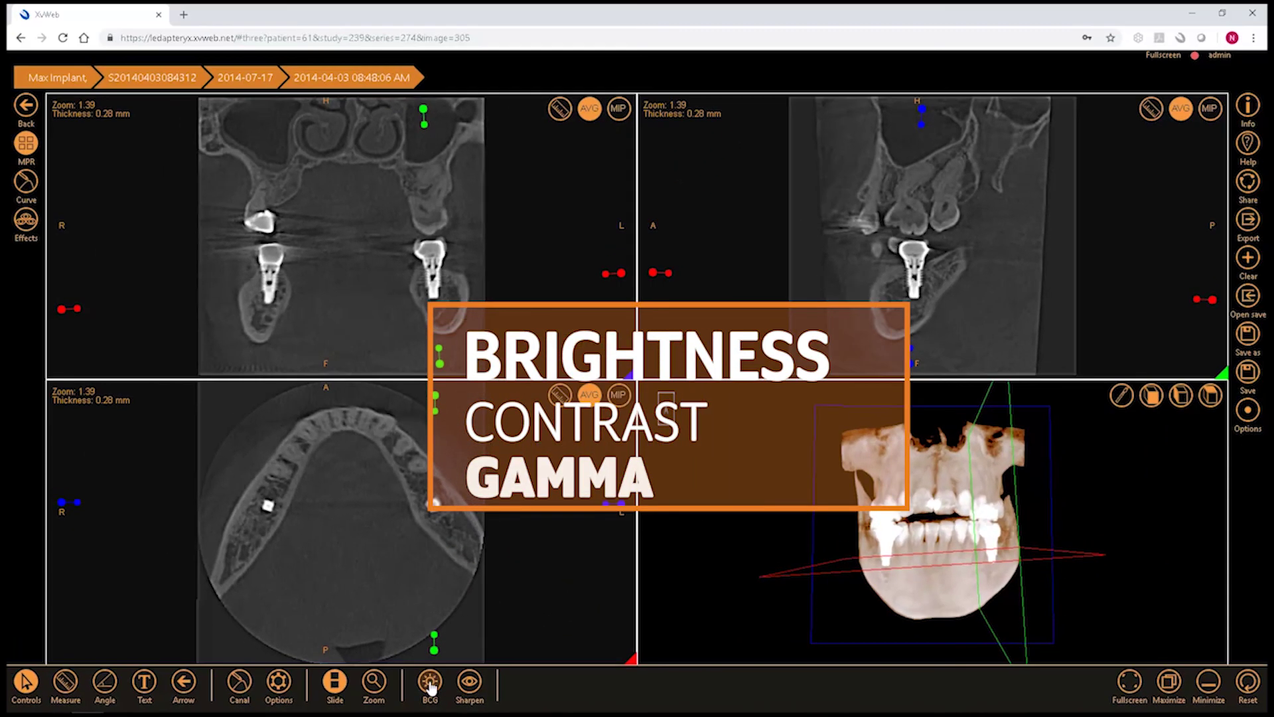
Step: Adjust the slice images' brightness, contrast and gamma settings, and change their sharpness
click(430, 684)
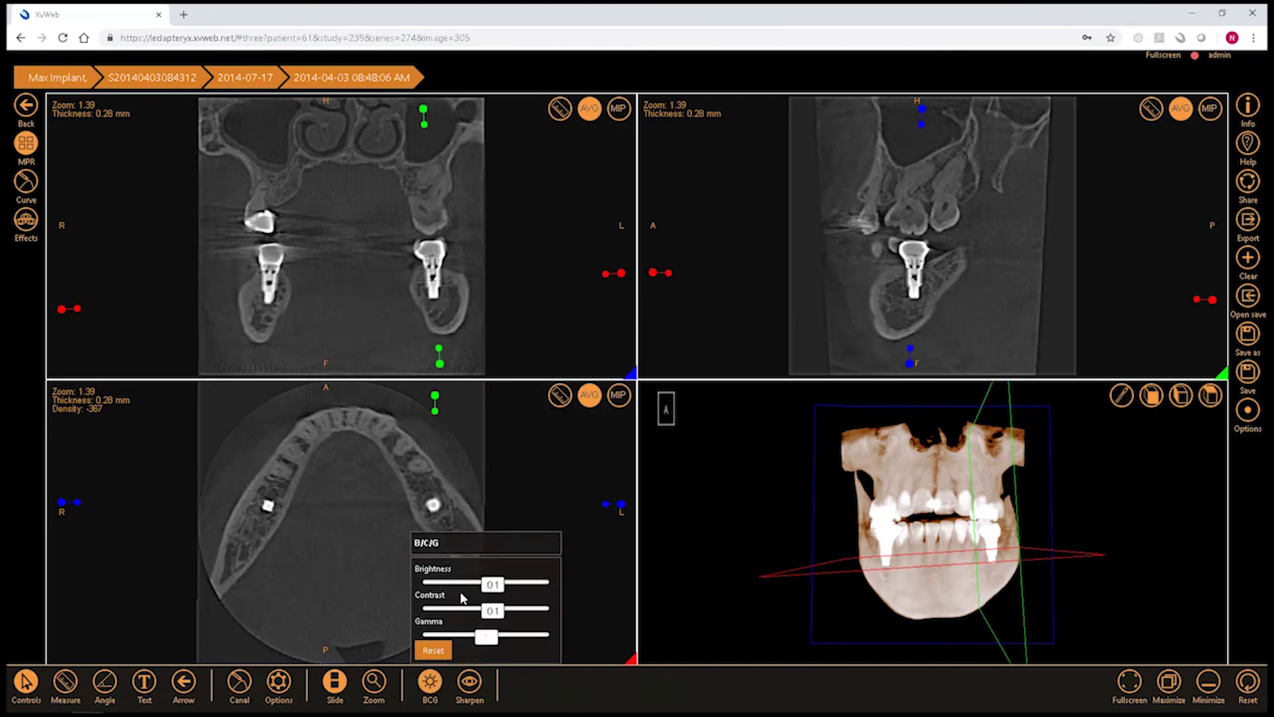
click(493, 584)
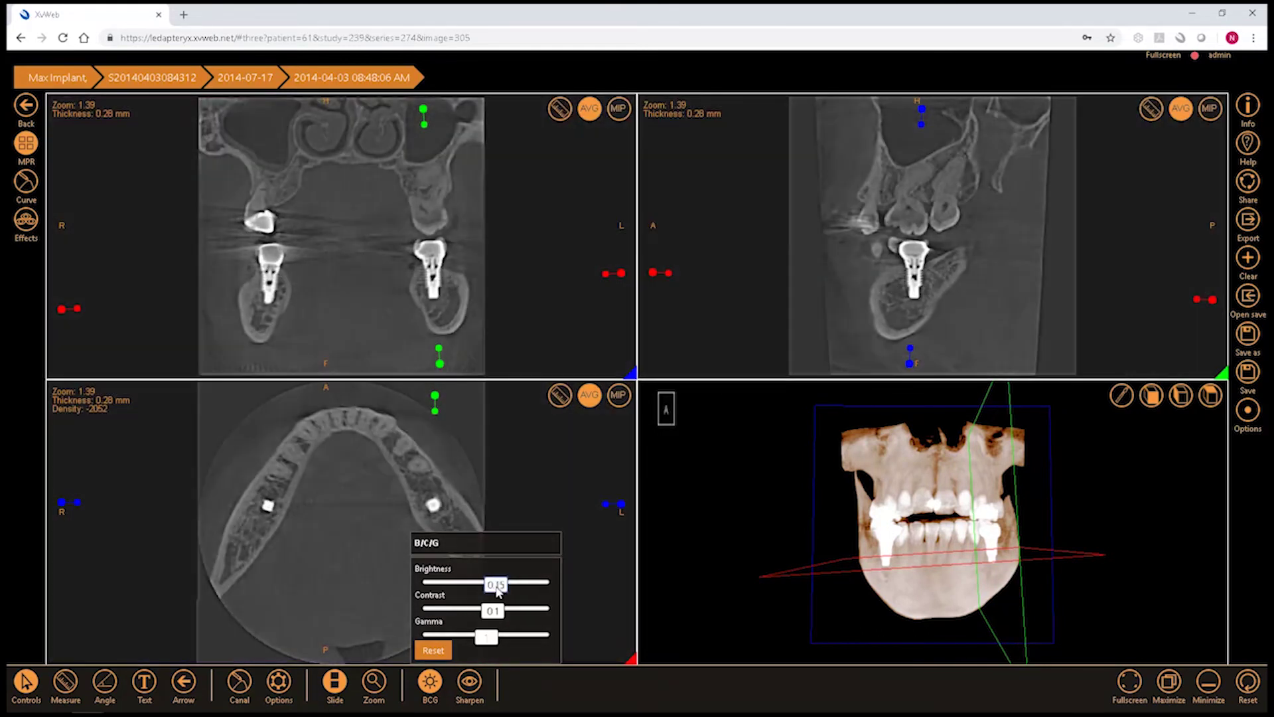
drag(495, 588, 476, 641)
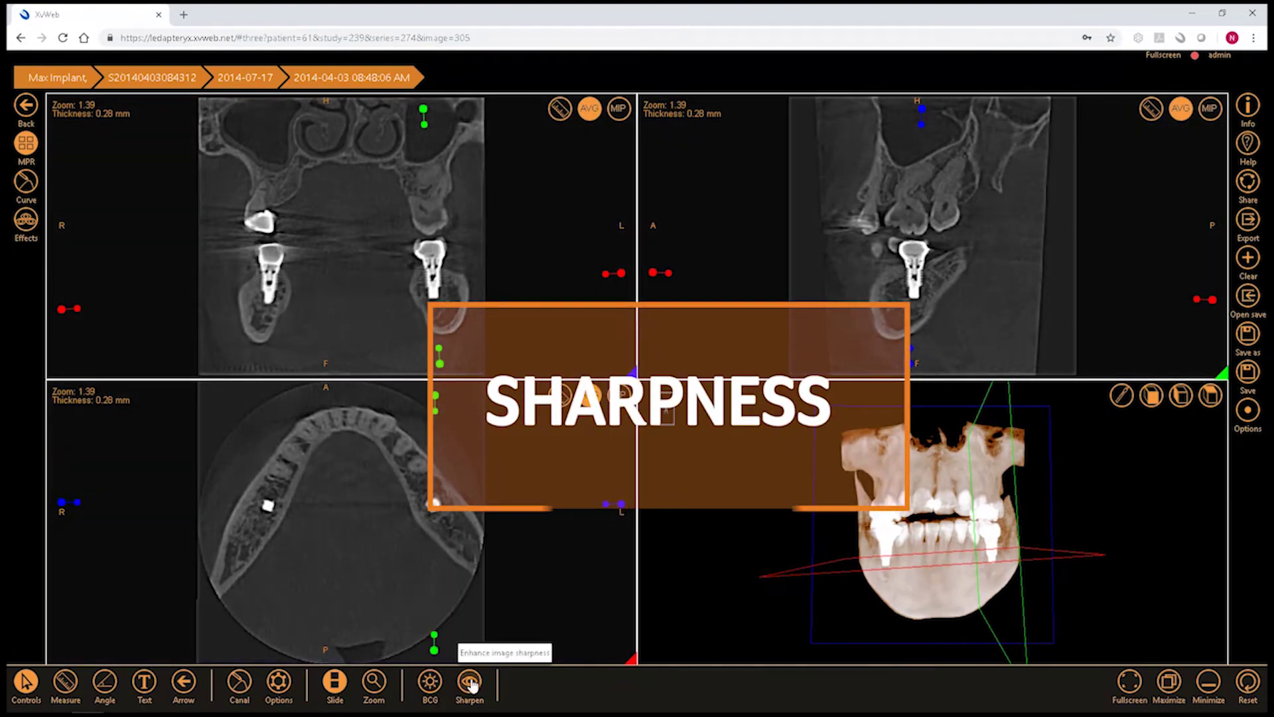
click(469, 681)
drag(505, 627, 475, 657)
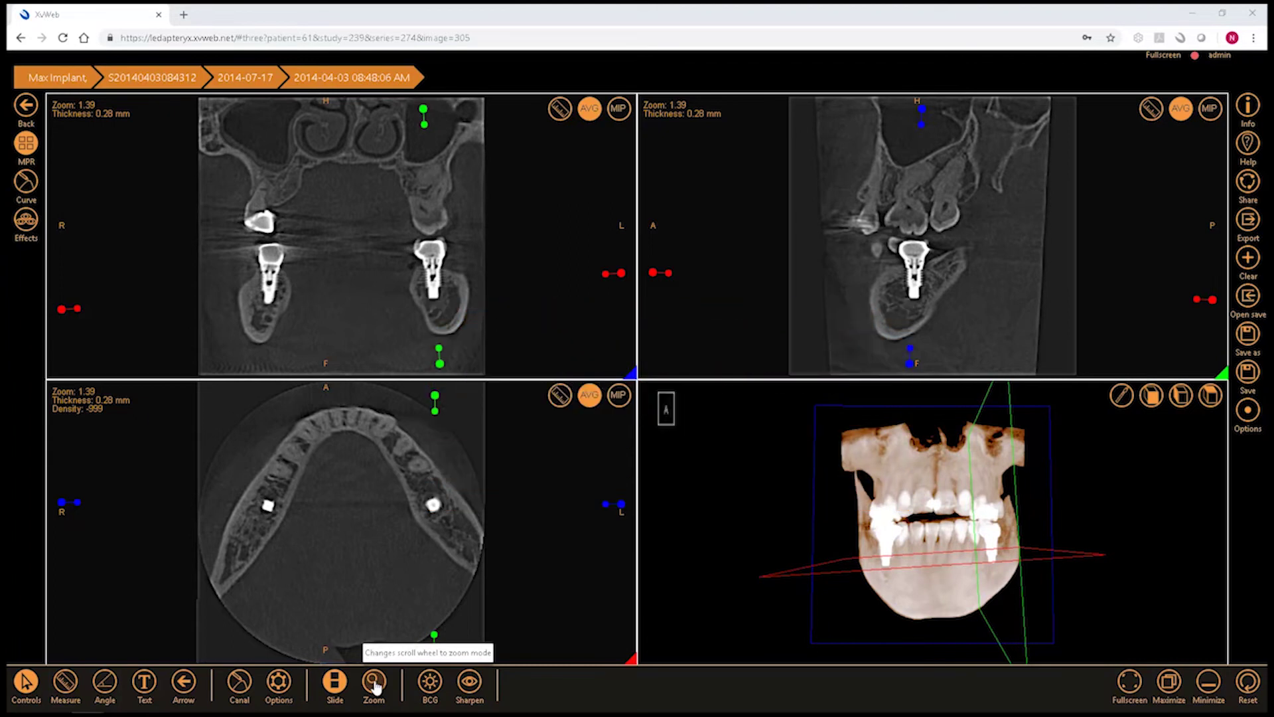
Step: Zoom the axial view in and back out, restore slice scrolling, and page through the axial slices around the implants
click(375, 683)
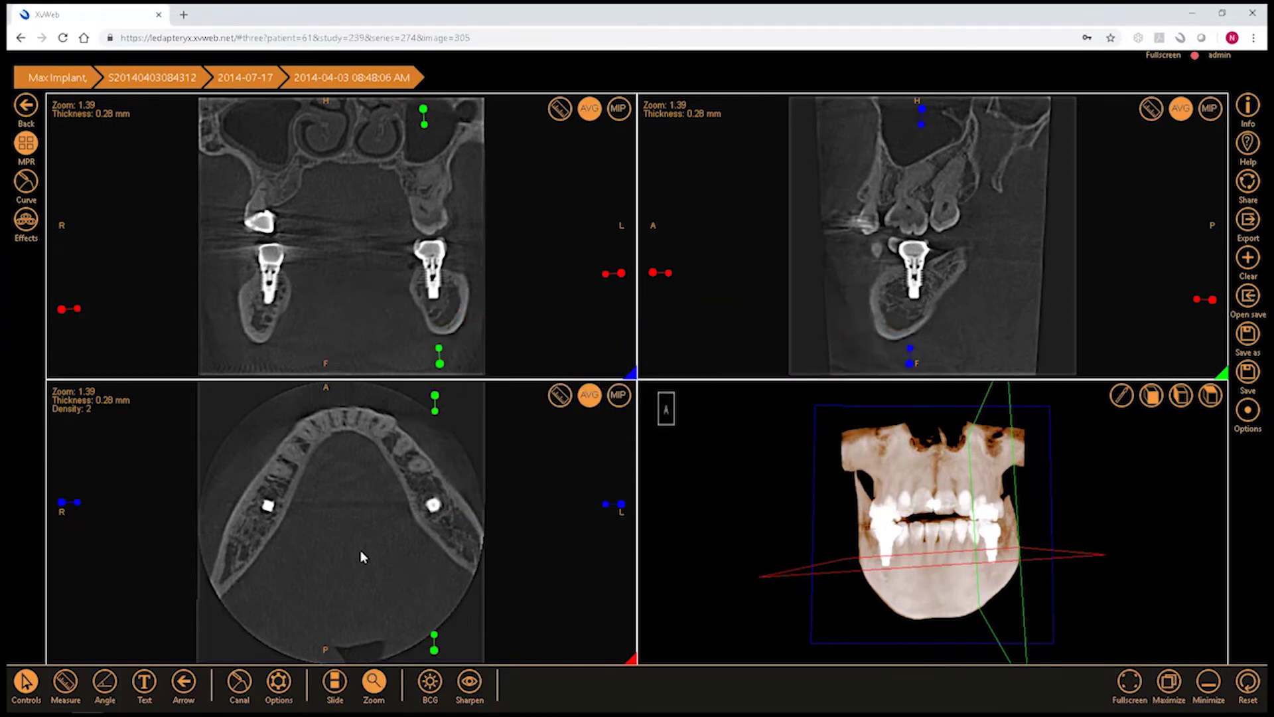
scroll(357, 544, up, 3)
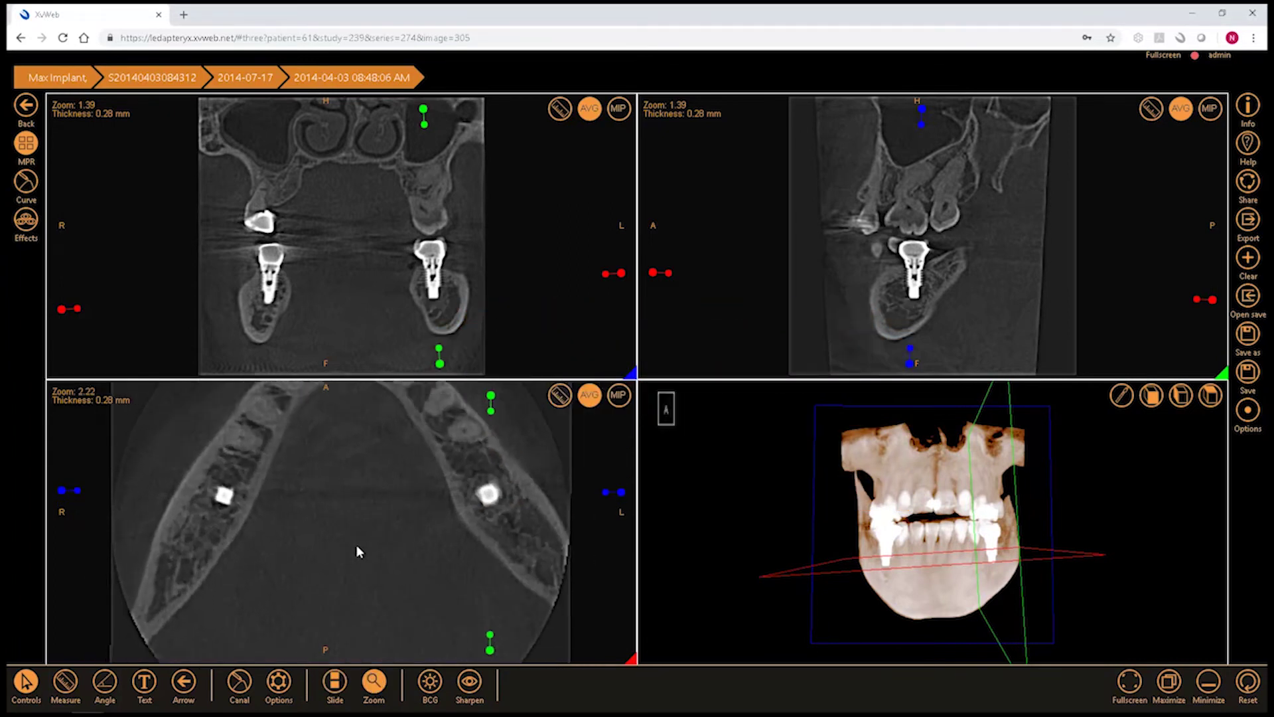
scroll(358, 547, down, 2)
scroll(357, 544, down, 1)
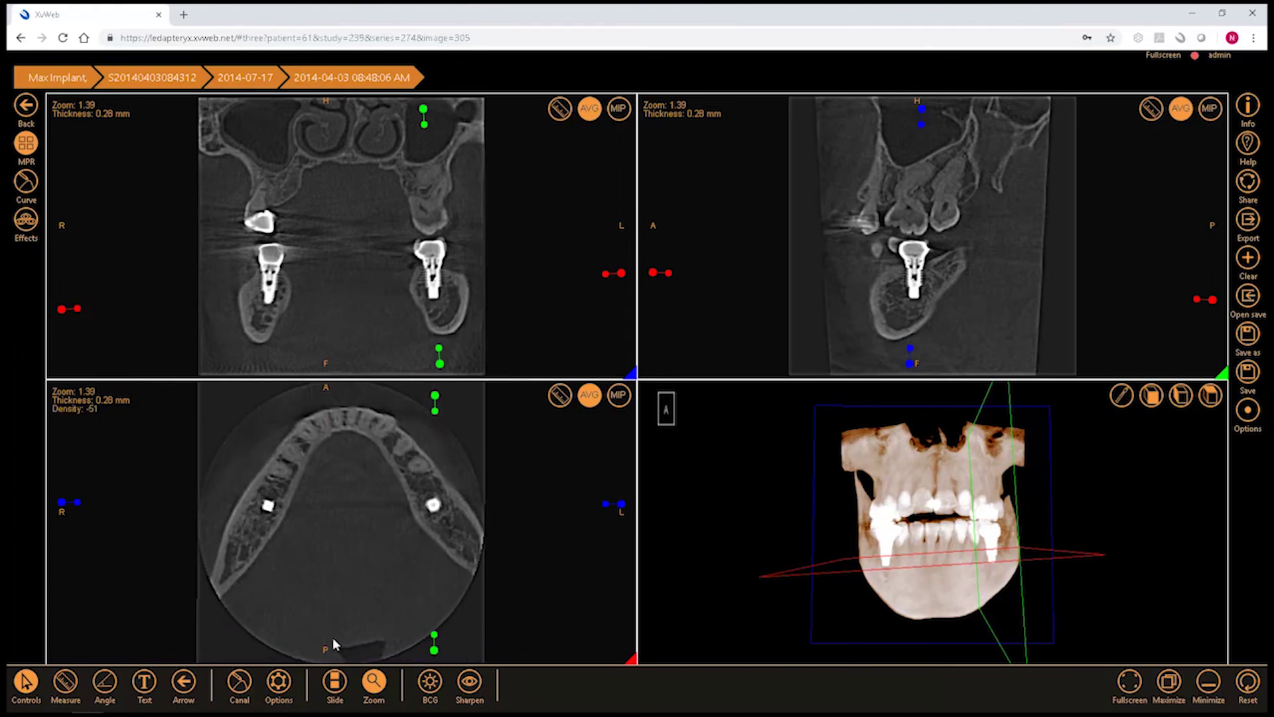
click(335, 683)
scroll(341, 514, up, 4)
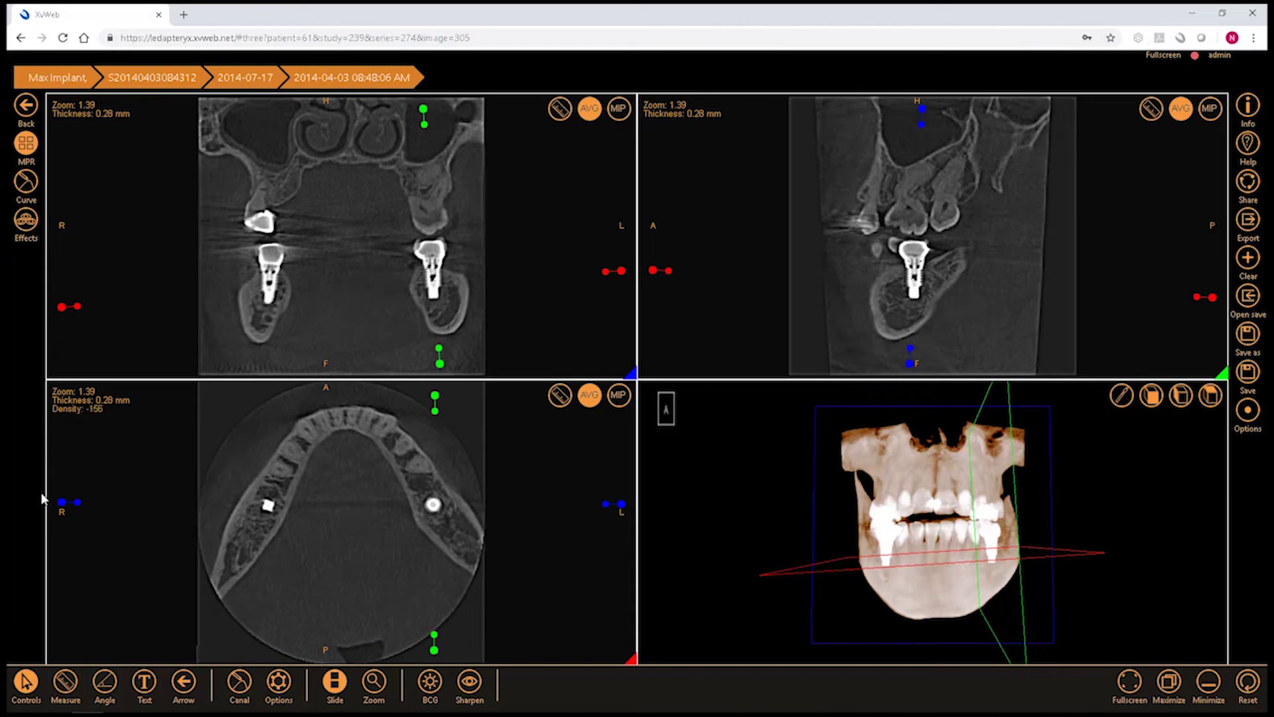
scroll(342, 518, down, 3)
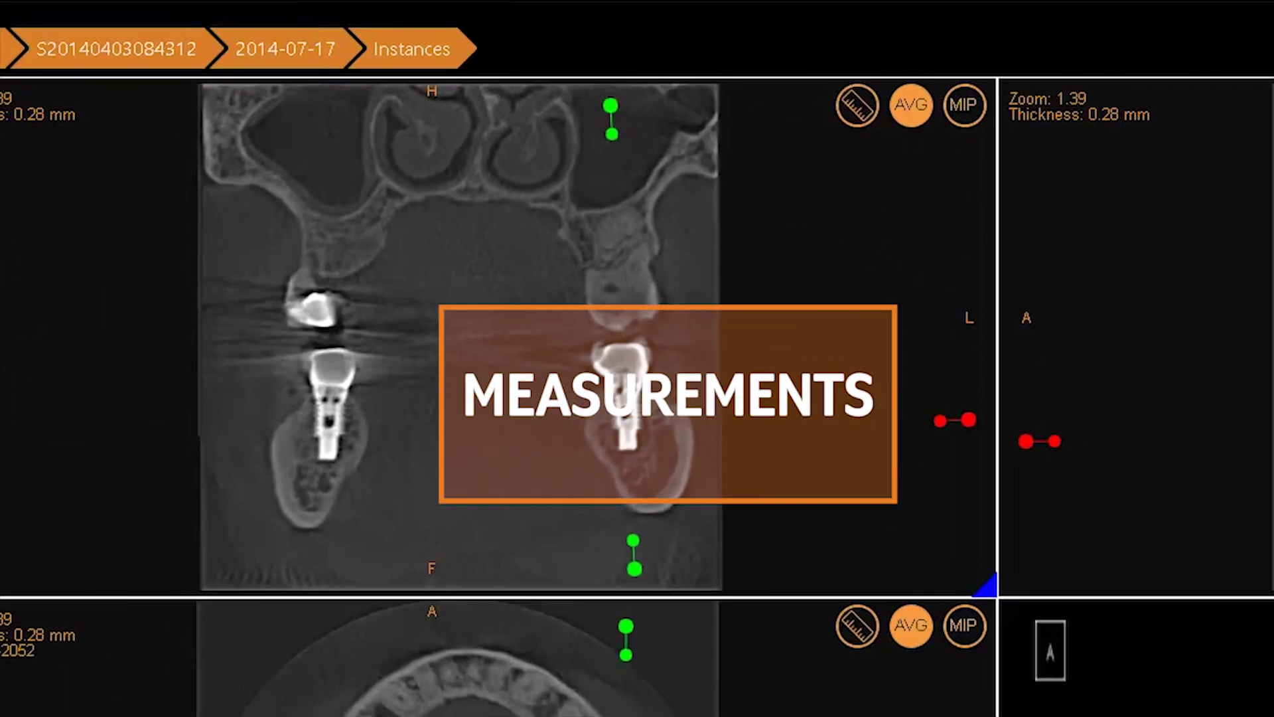
Step: Measure the length of the patient's right implant in the coronal view, and delete that measurement
drag(343, 424, 339, 503)
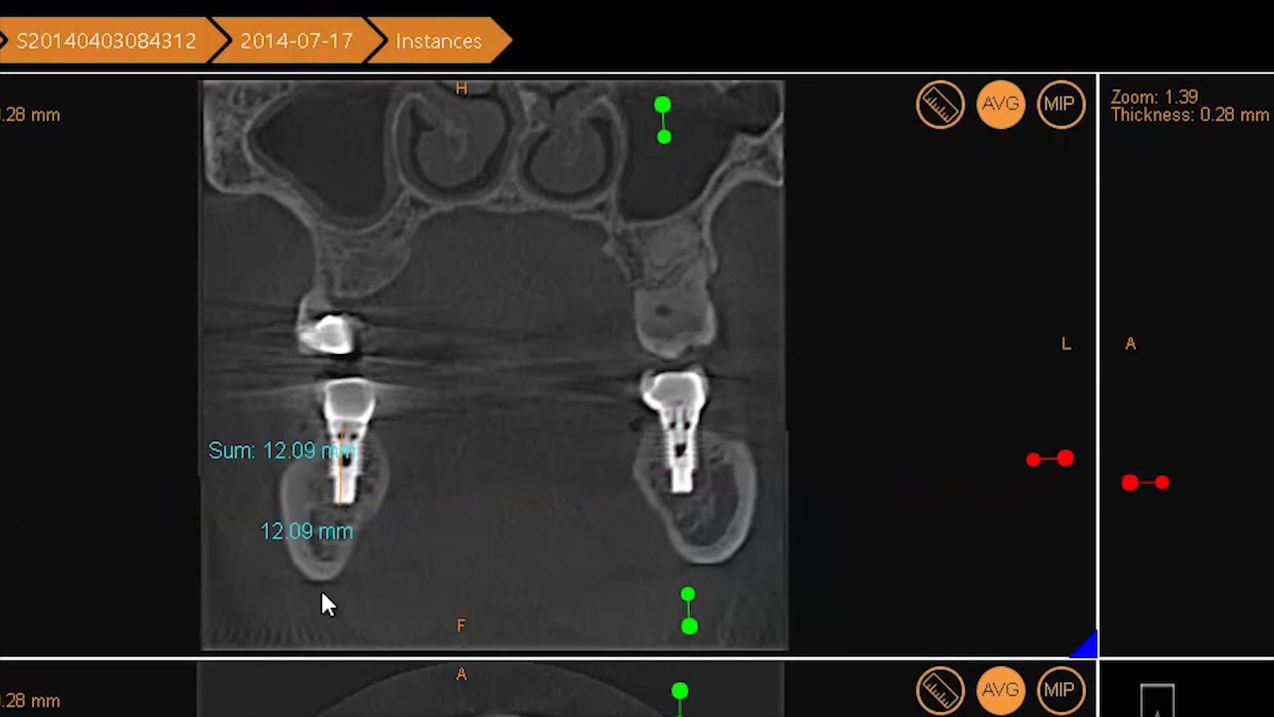
click(339, 452)
key(Delete)
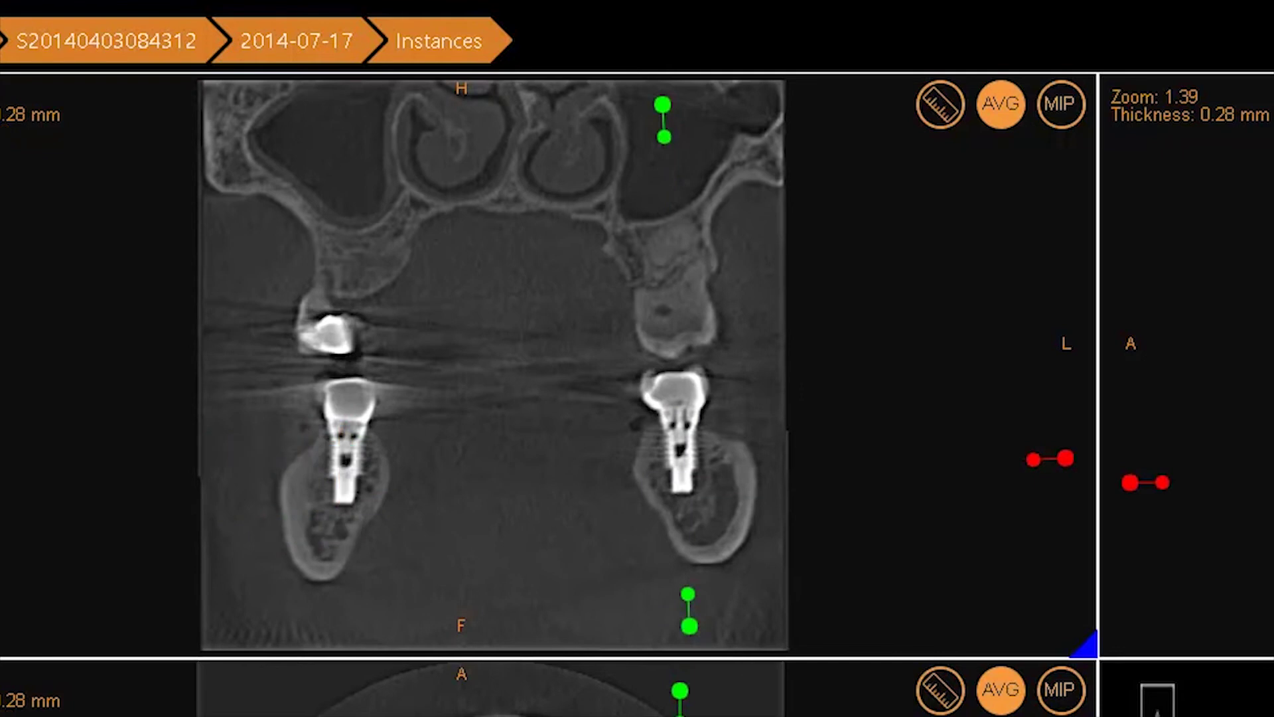
Step: Add the text annotation "Notes" beside the coronal image and draw an arrow from it to the patient's right implant
click(64, 447)
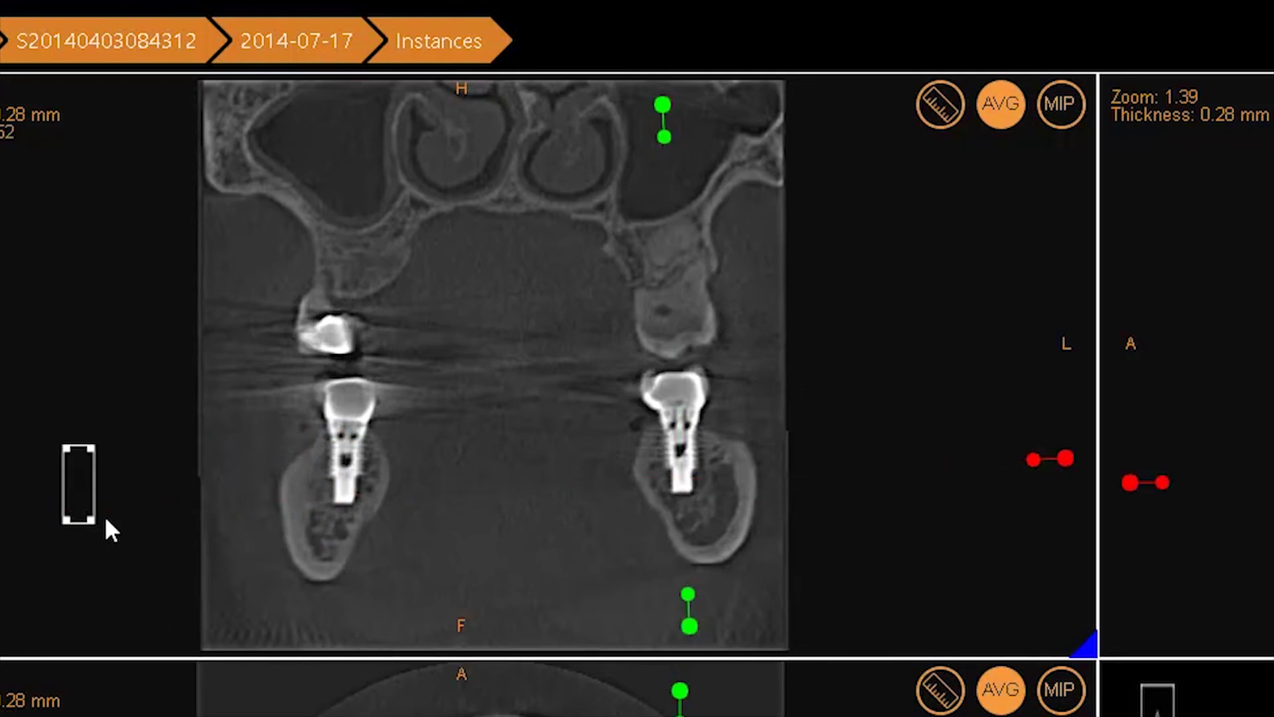
text(Notes)
key(Return)
drag(171, 491, 317, 454)
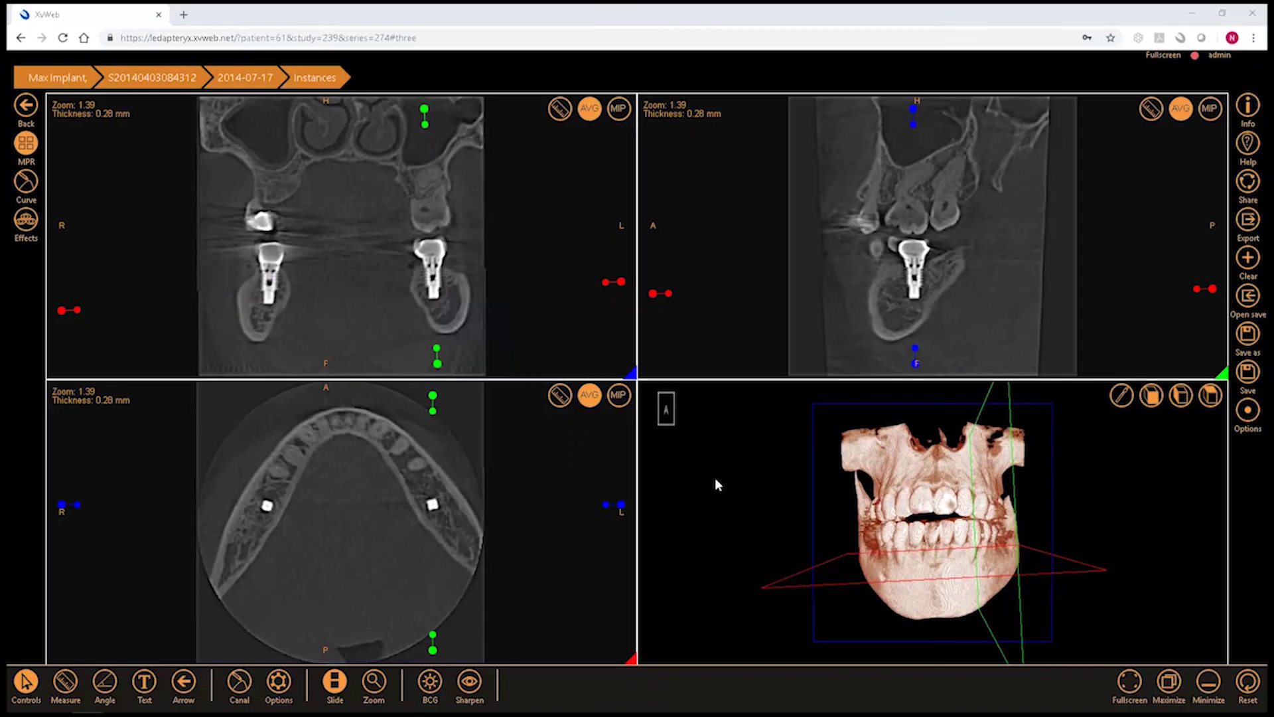
Step: Maximize the 3D volume, show it full screen, and rotate it toward the patient's left side
click(1170, 682)
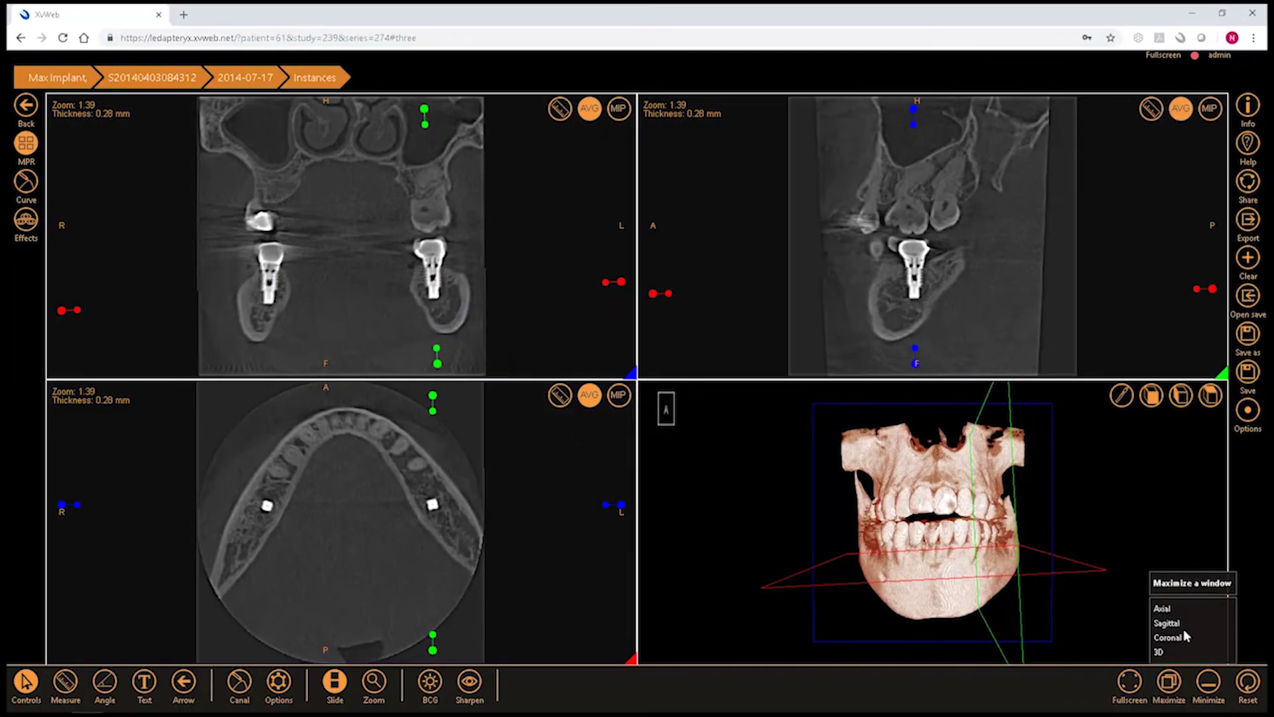
click(1159, 653)
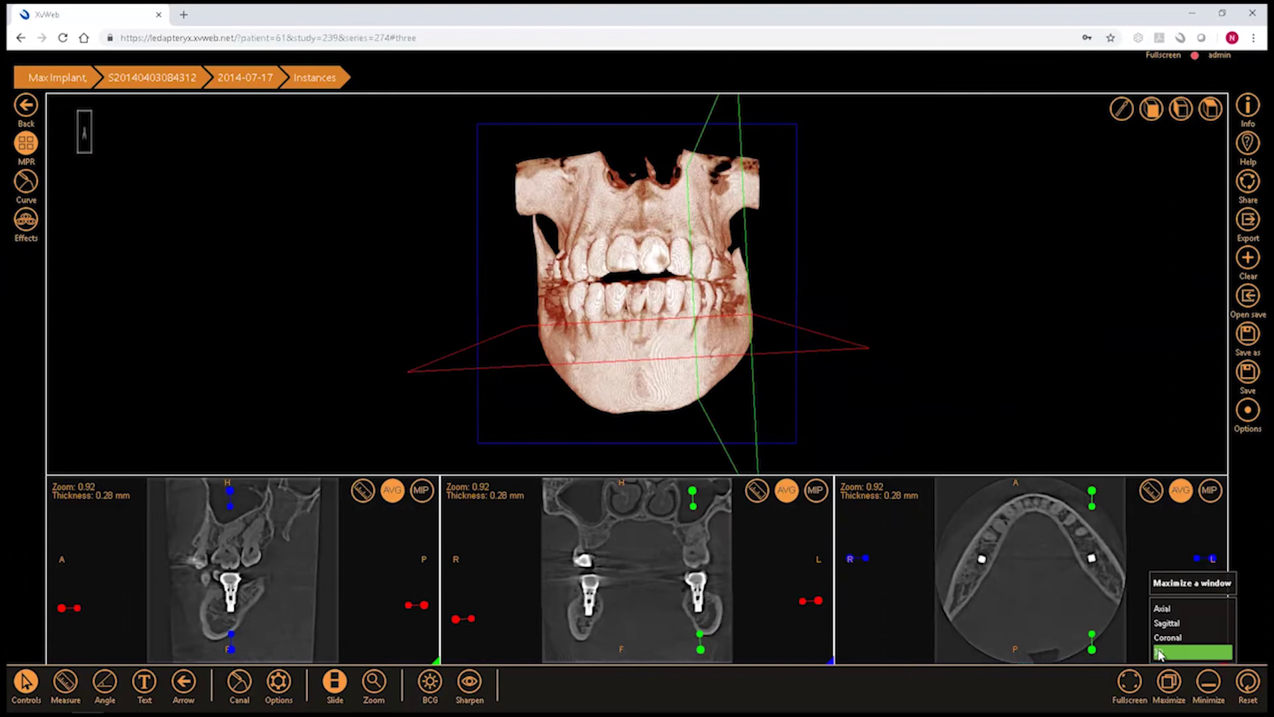
click(1131, 682)
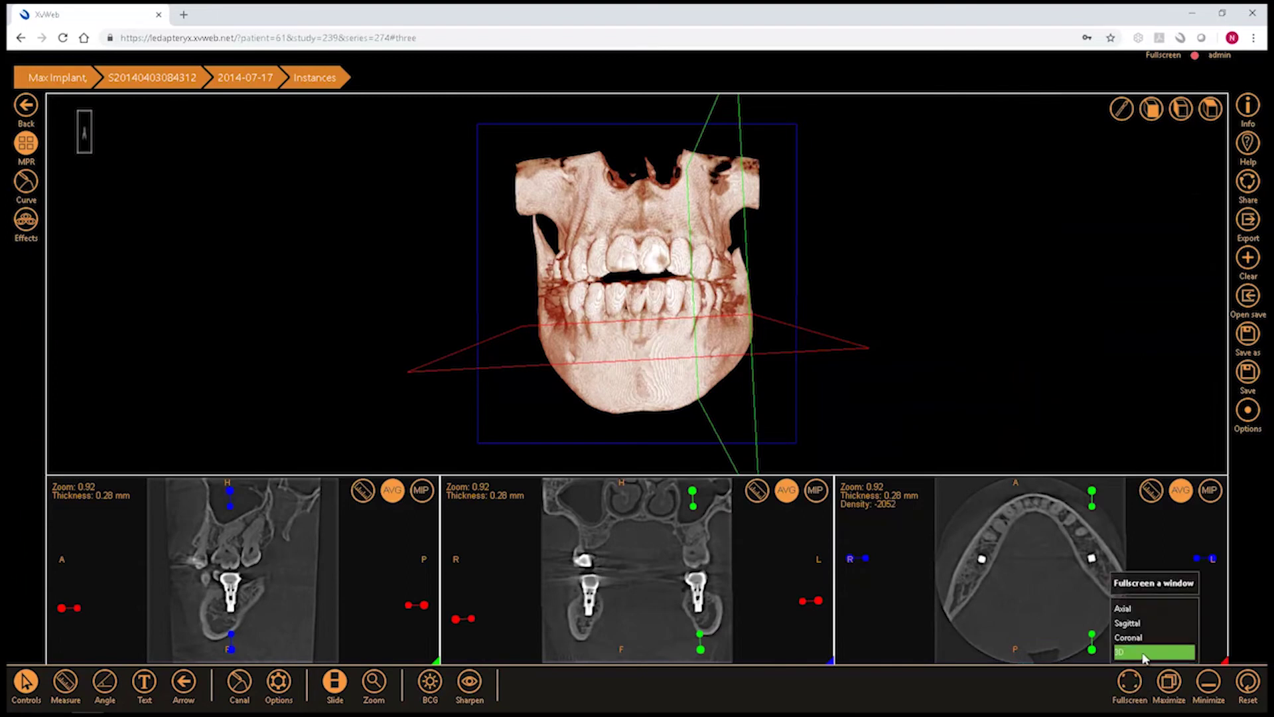
click(1144, 654)
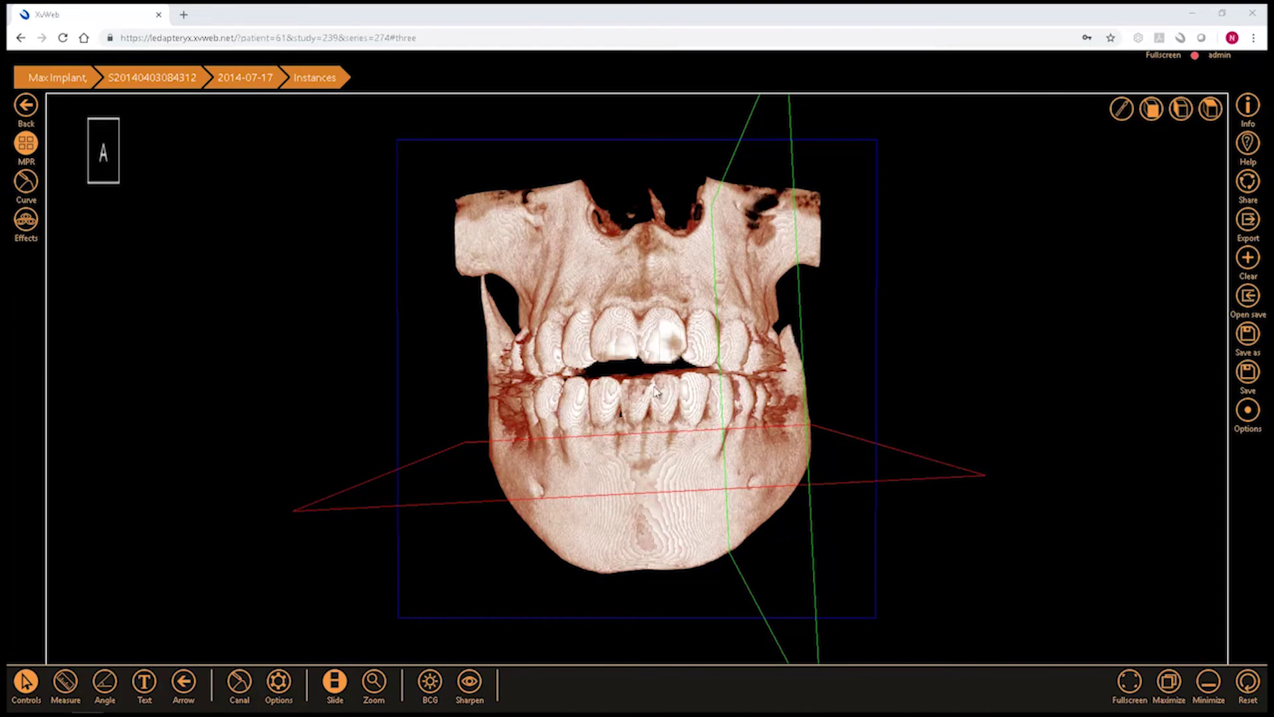
scroll(653, 393, up, 4)
drag(651, 395, 512, 438)
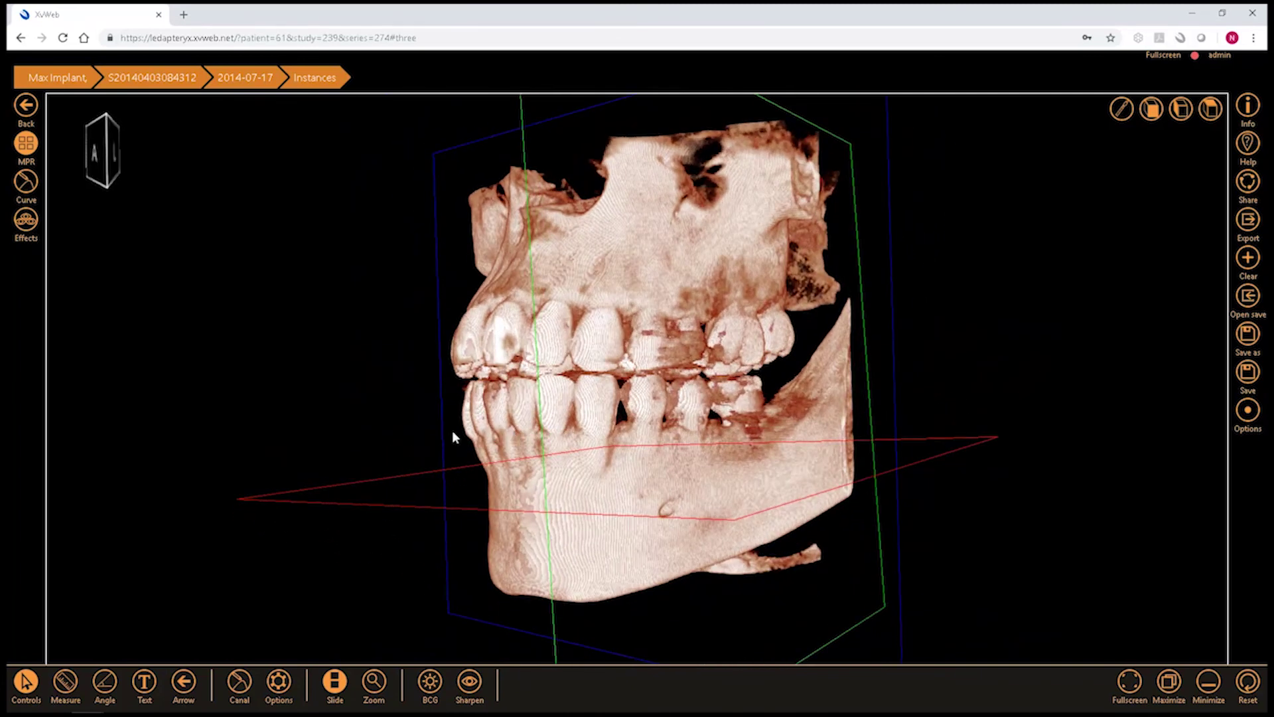
Step: Open the 3D volume's rendering settings and look through the available custom presets
click(1121, 110)
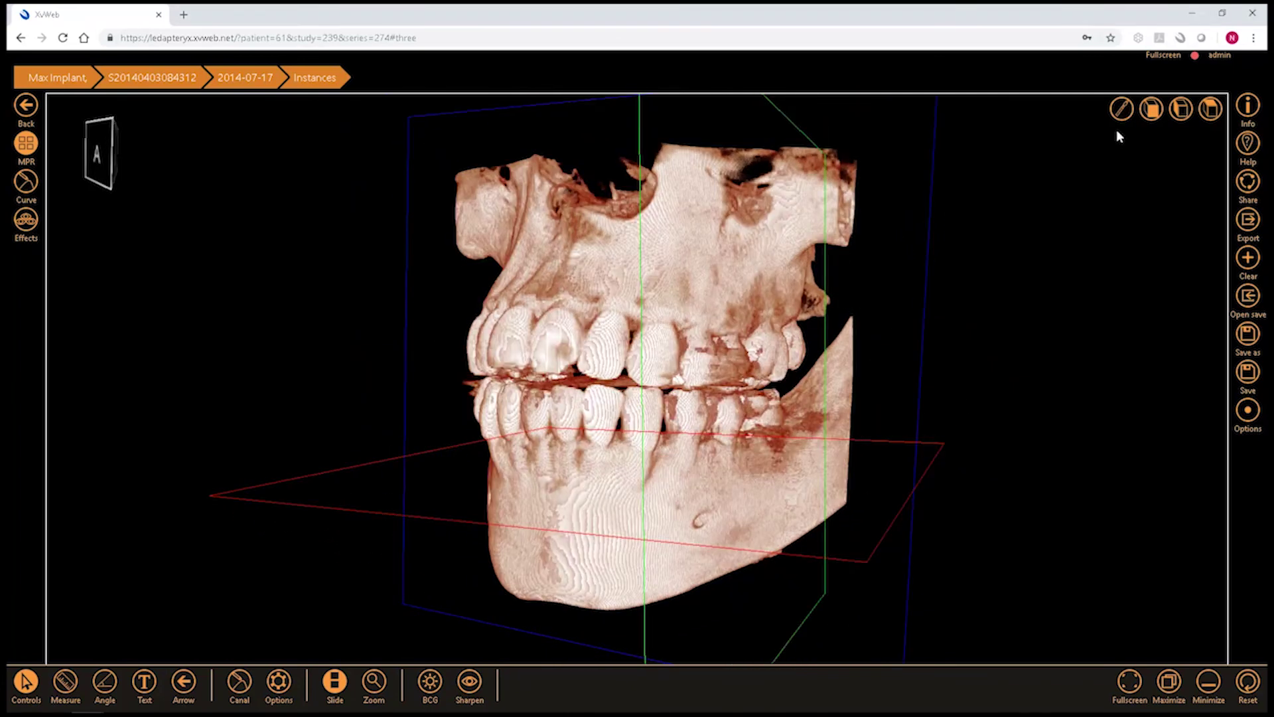
click(1122, 110)
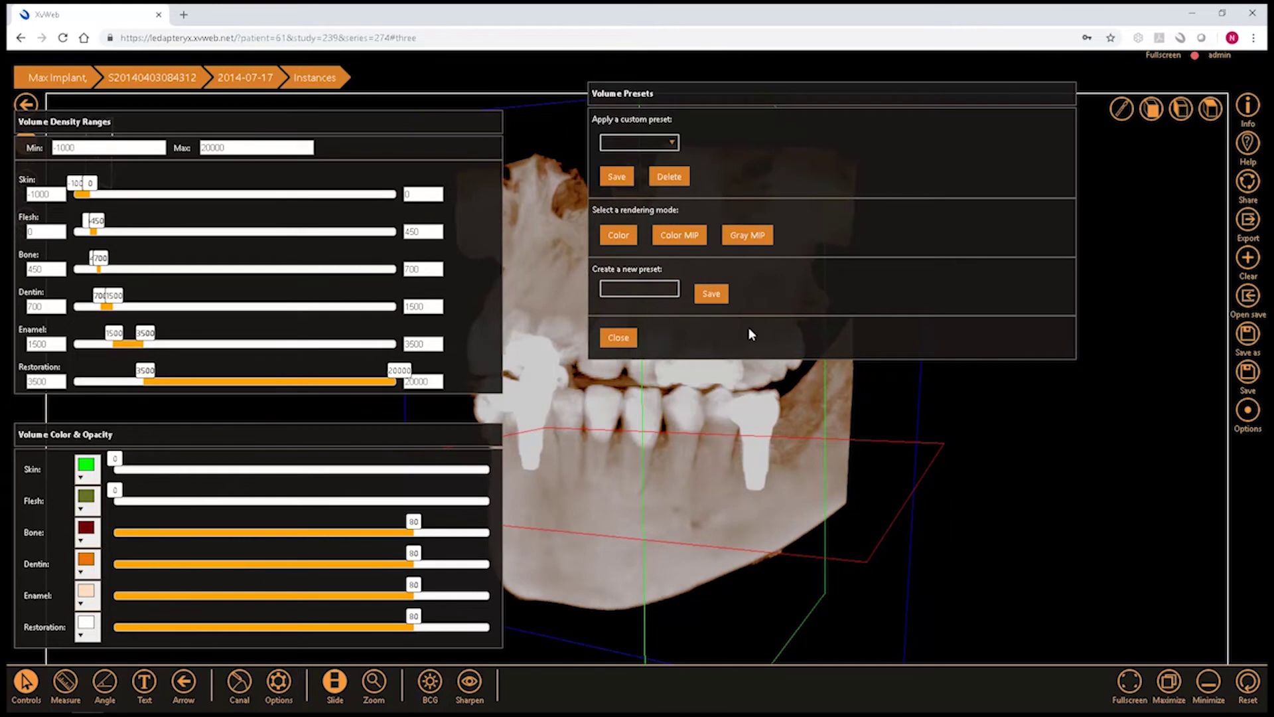
click(672, 143)
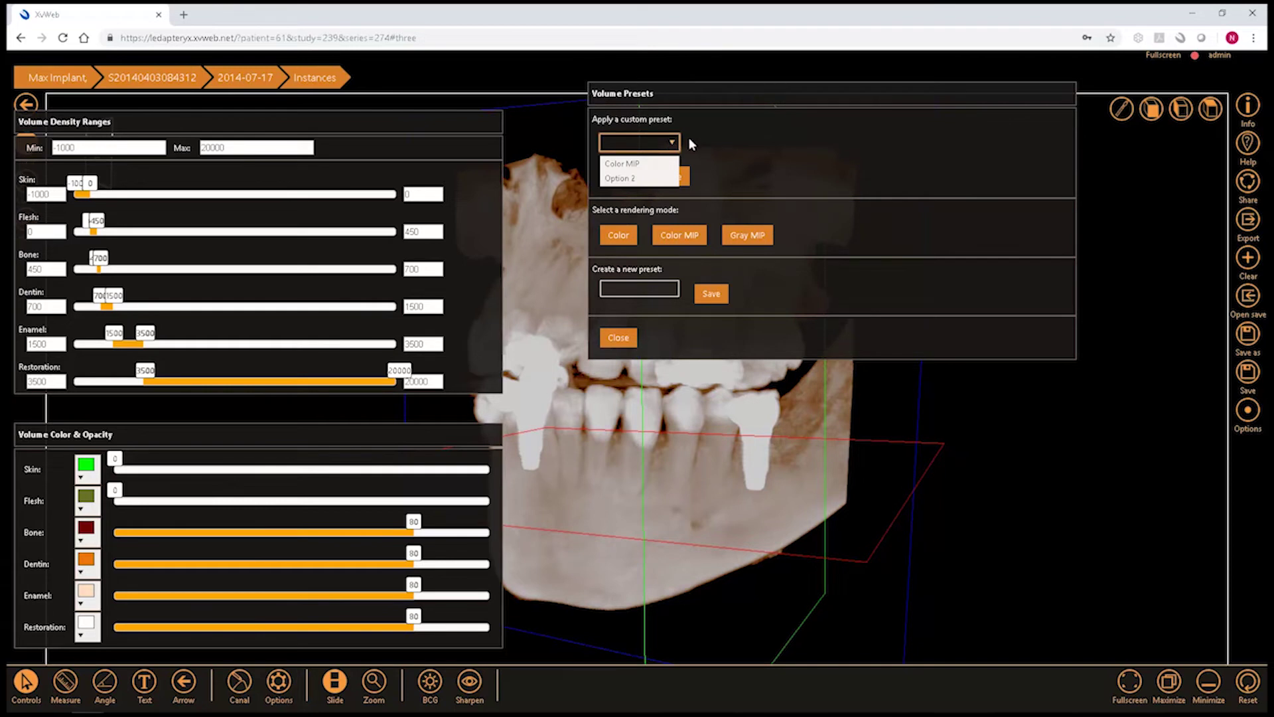
click(689, 137)
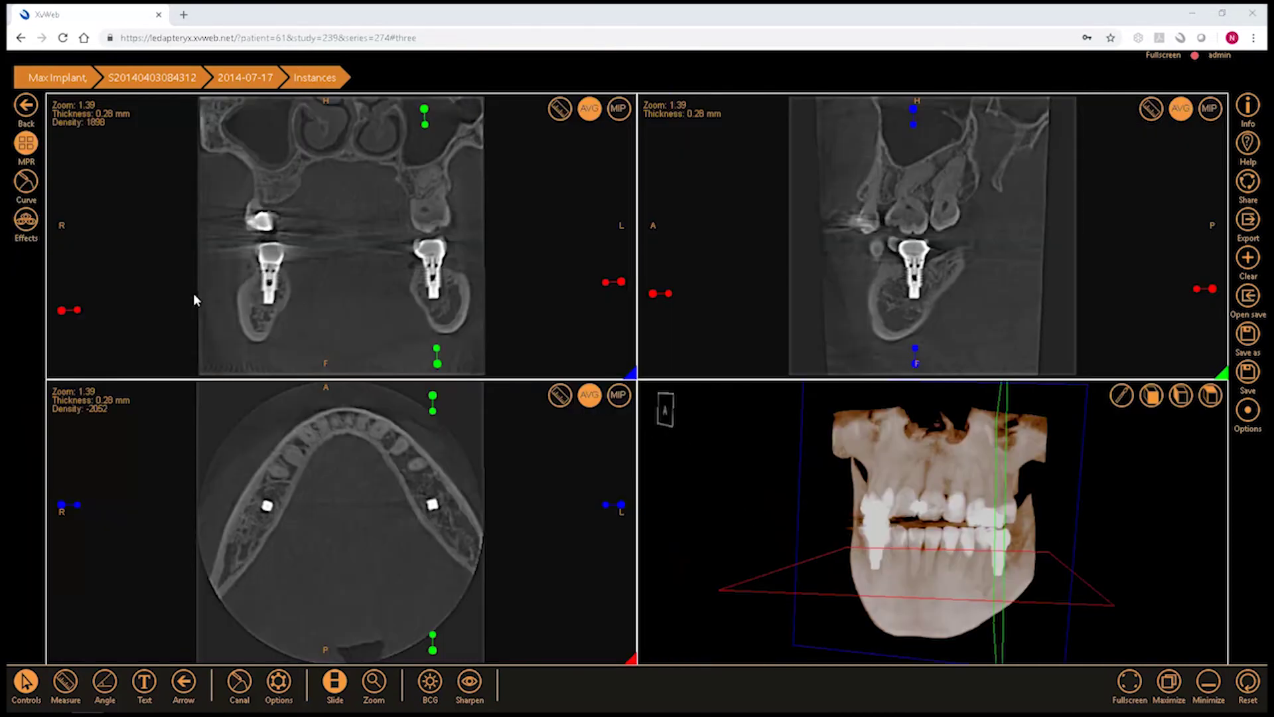
Step: Plot a 12-point curve along the lower dental arch in the axial view, from the patient's right end through both implants to the left end
click(26, 181)
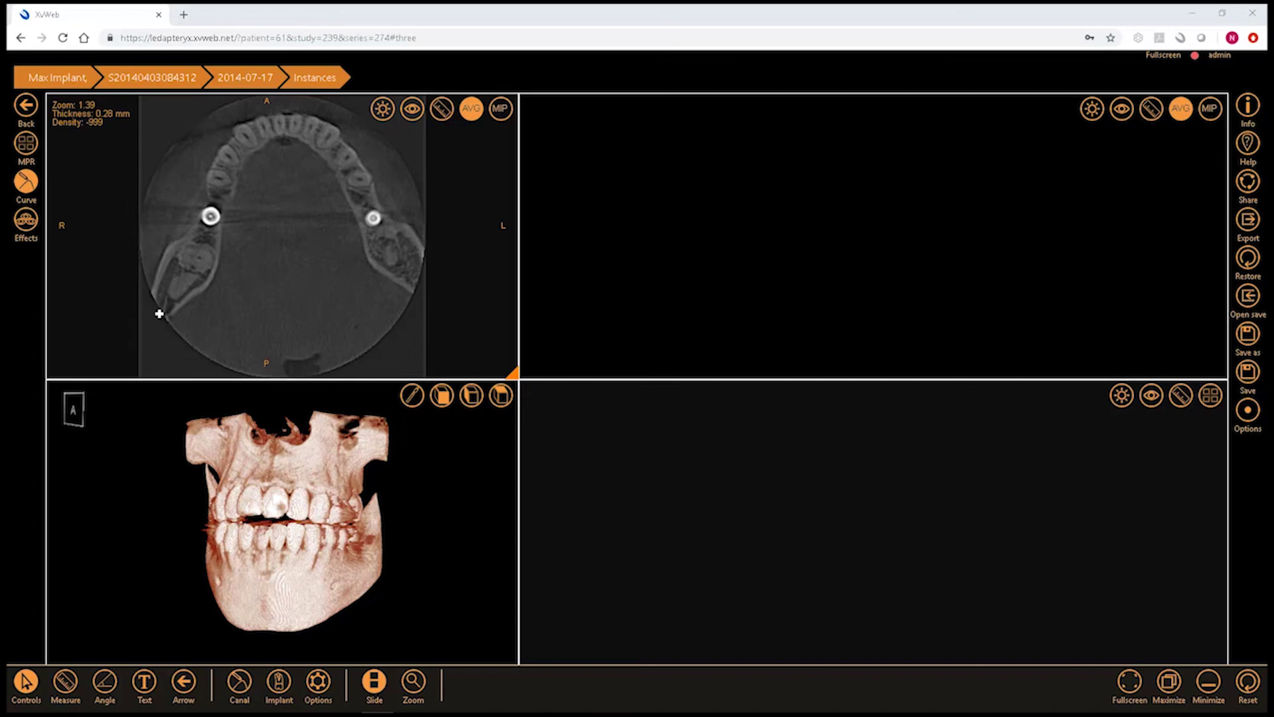
click(159, 313)
click(184, 277)
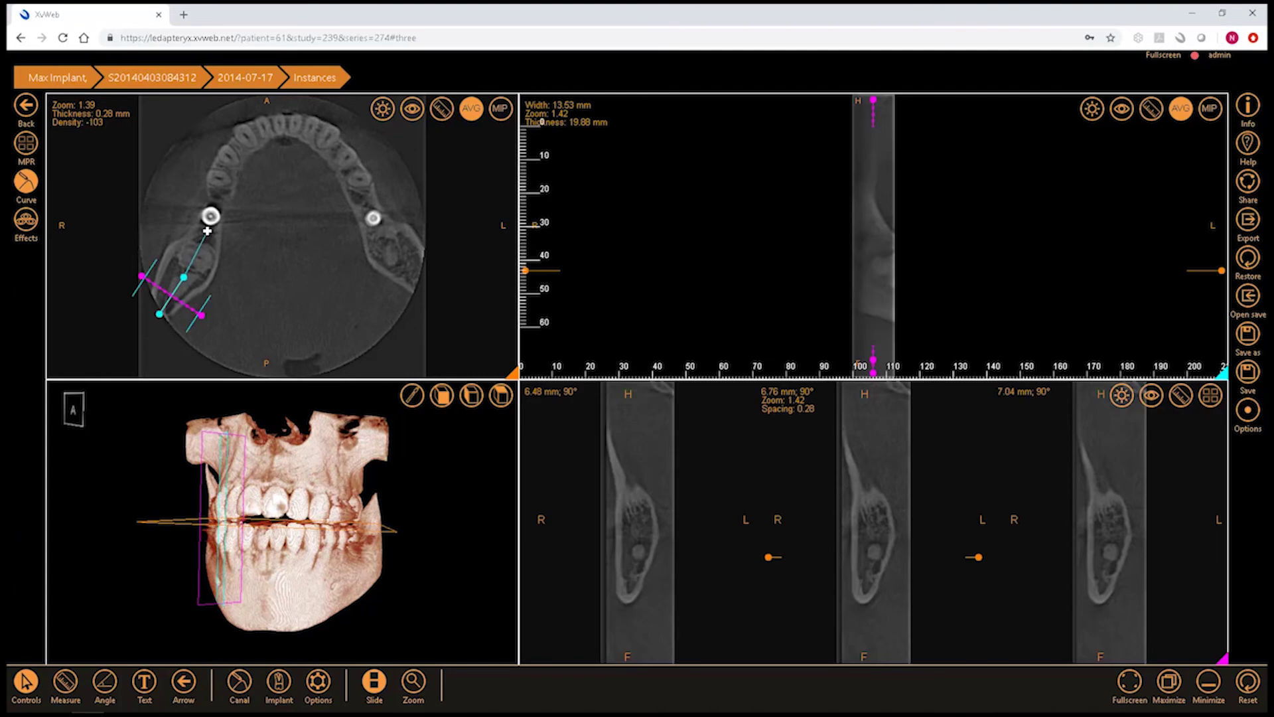
click(207, 231)
click(223, 186)
click(239, 155)
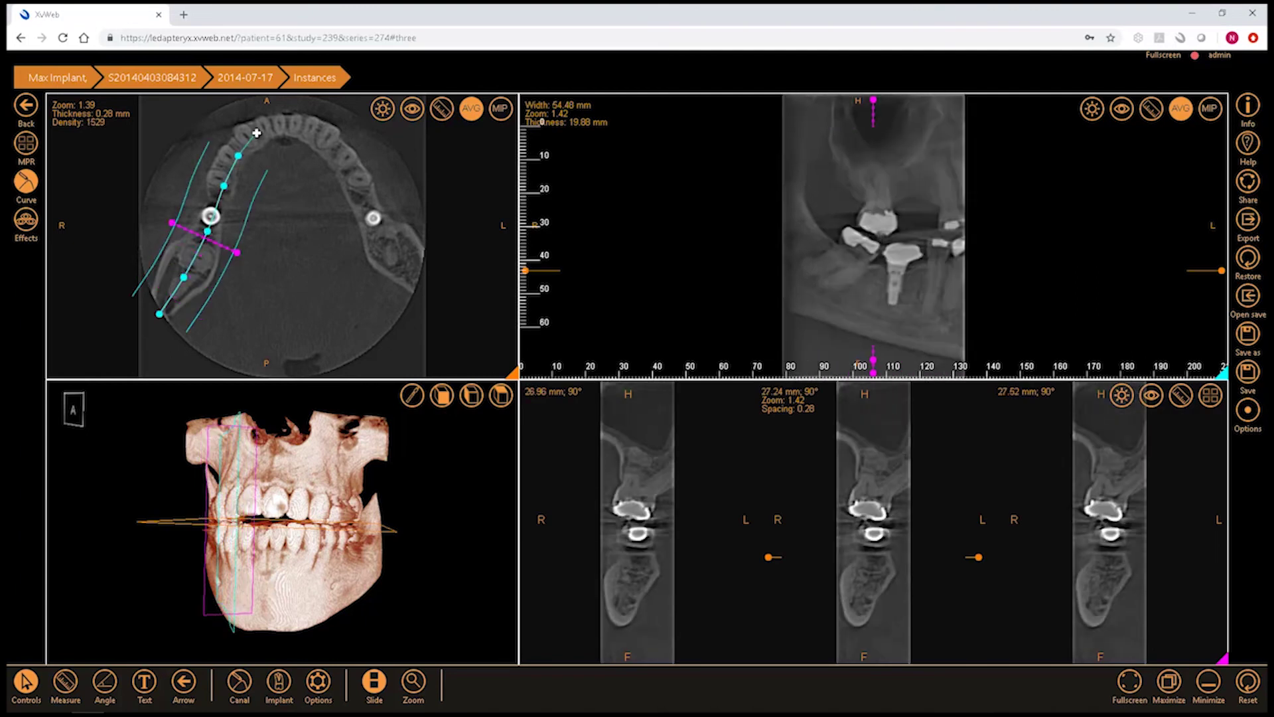
click(258, 131)
click(300, 126)
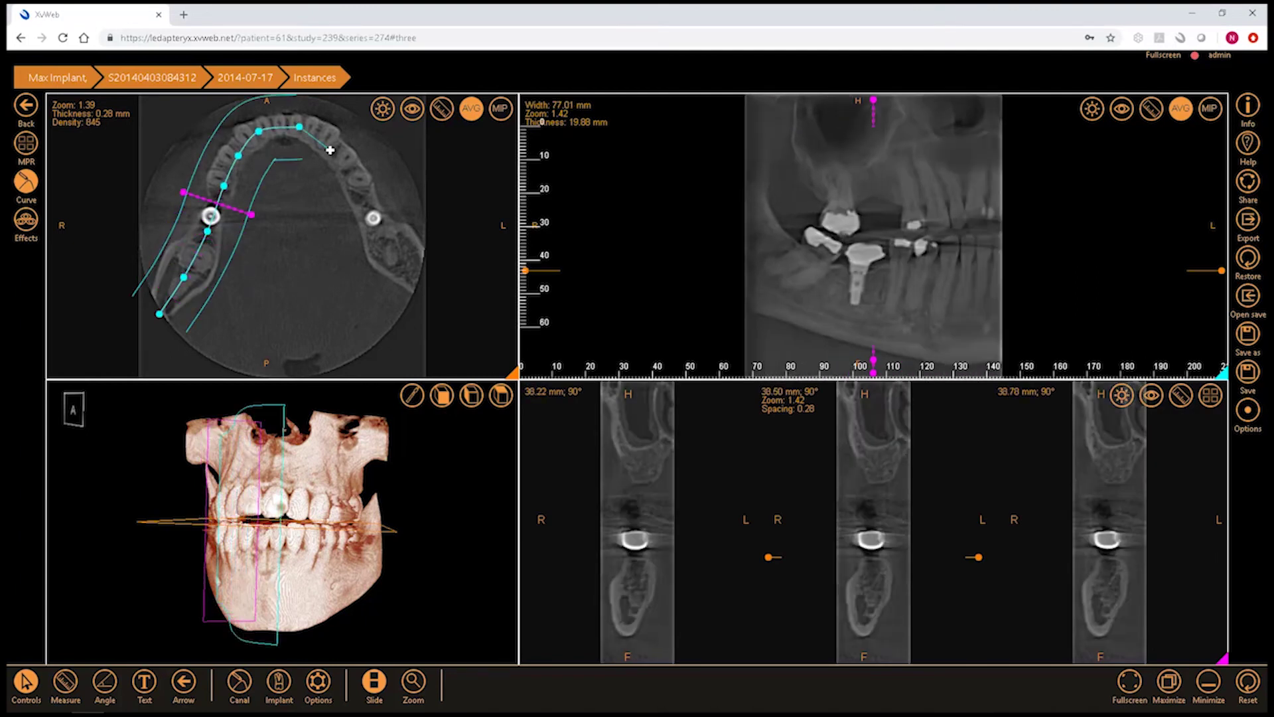
click(330, 150)
click(351, 181)
click(377, 233)
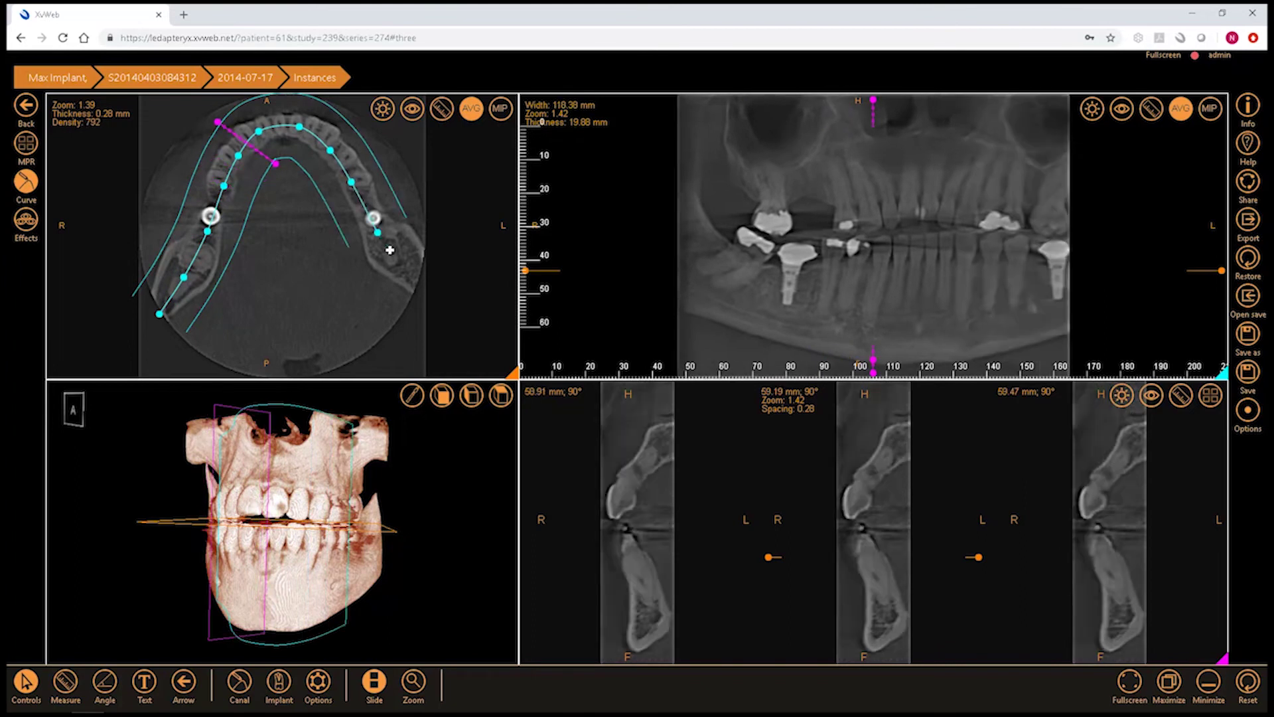
click(398, 261)
click(415, 289)
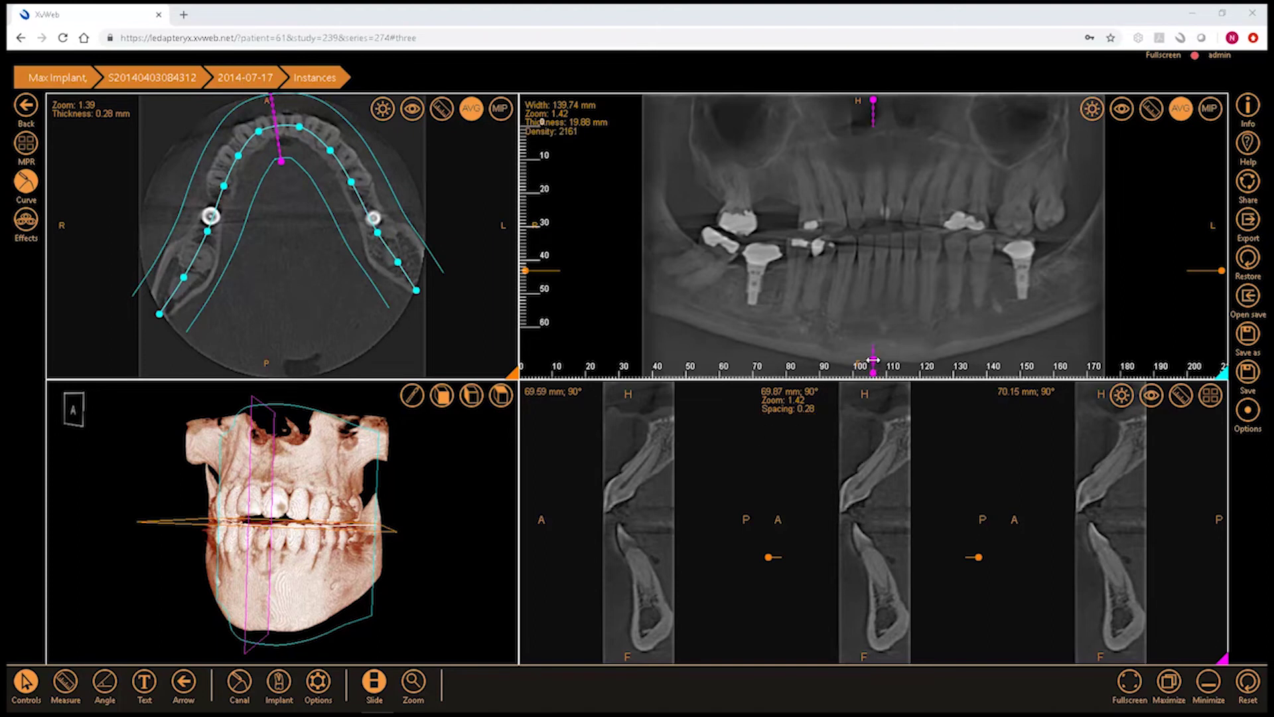
Step: Move the cross-section position along the panorama to just behind the patient's left implant and widen the cross-sections slightly in the axial view
mouse_move(873, 360)
mouse_down()
mouse_move(837, 360)
mouse_move(919, 358)
mouse_move(827, 340)
mouse_move(1080, 374)
mouse_up()
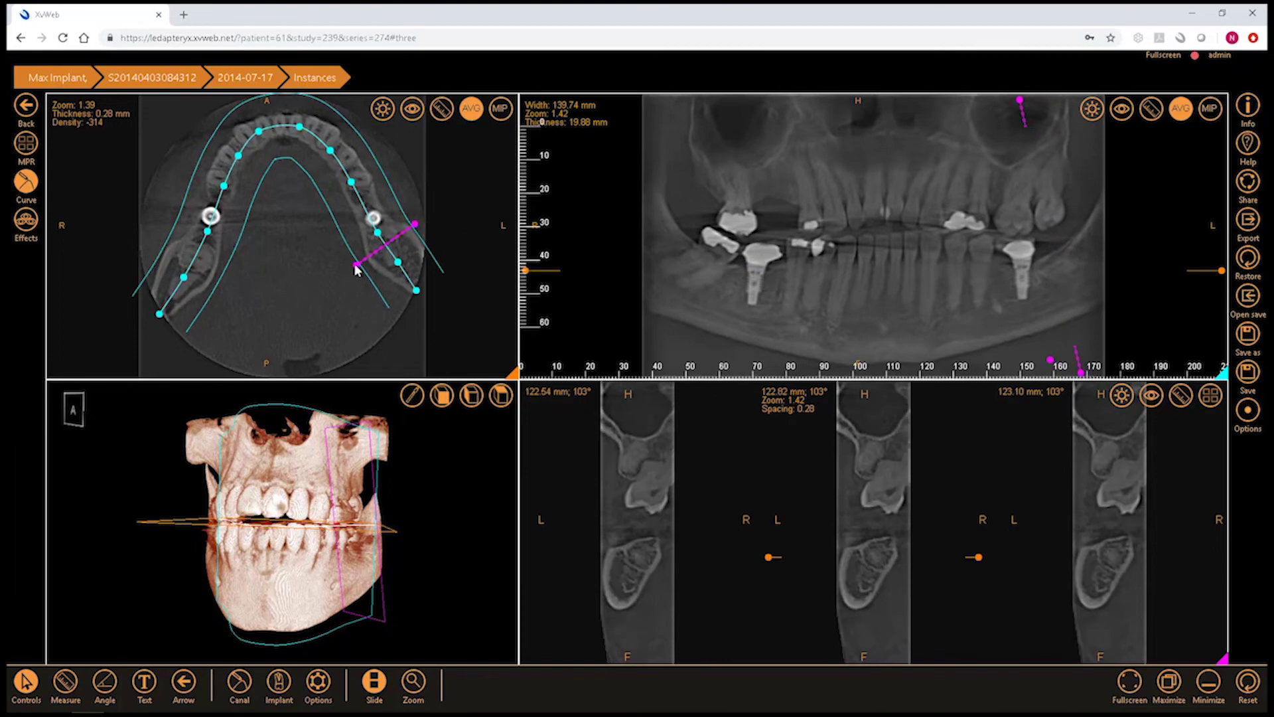
drag(356, 265, 342, 272)
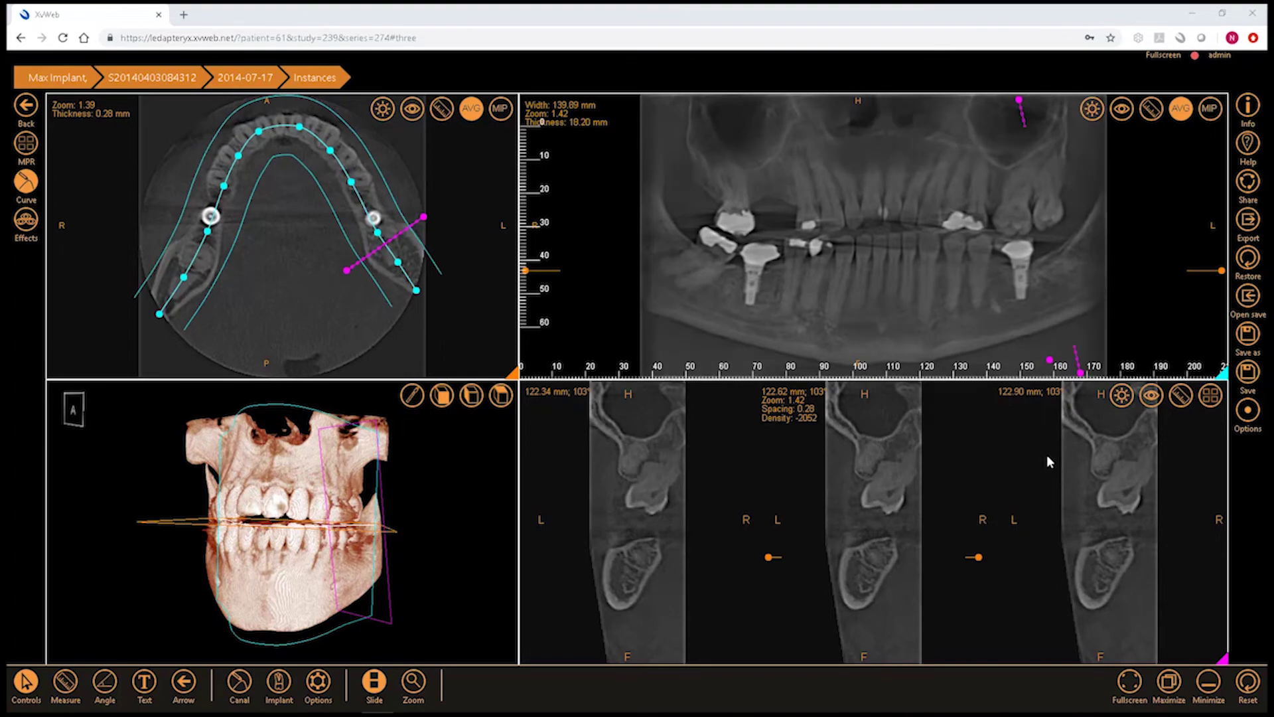
Step: Set the cross-section layout to 1 x 5 and the cross-section spacing to 1.96mm
click(1210, 401)
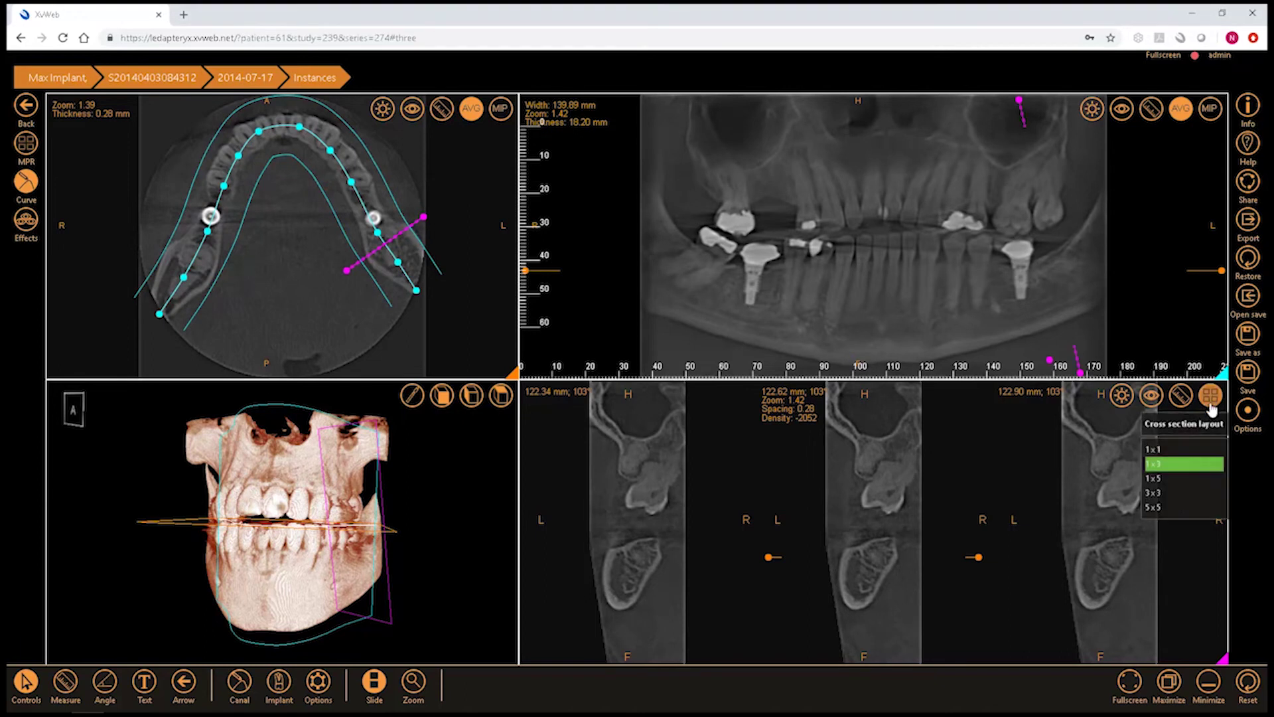
click(1174, 477)
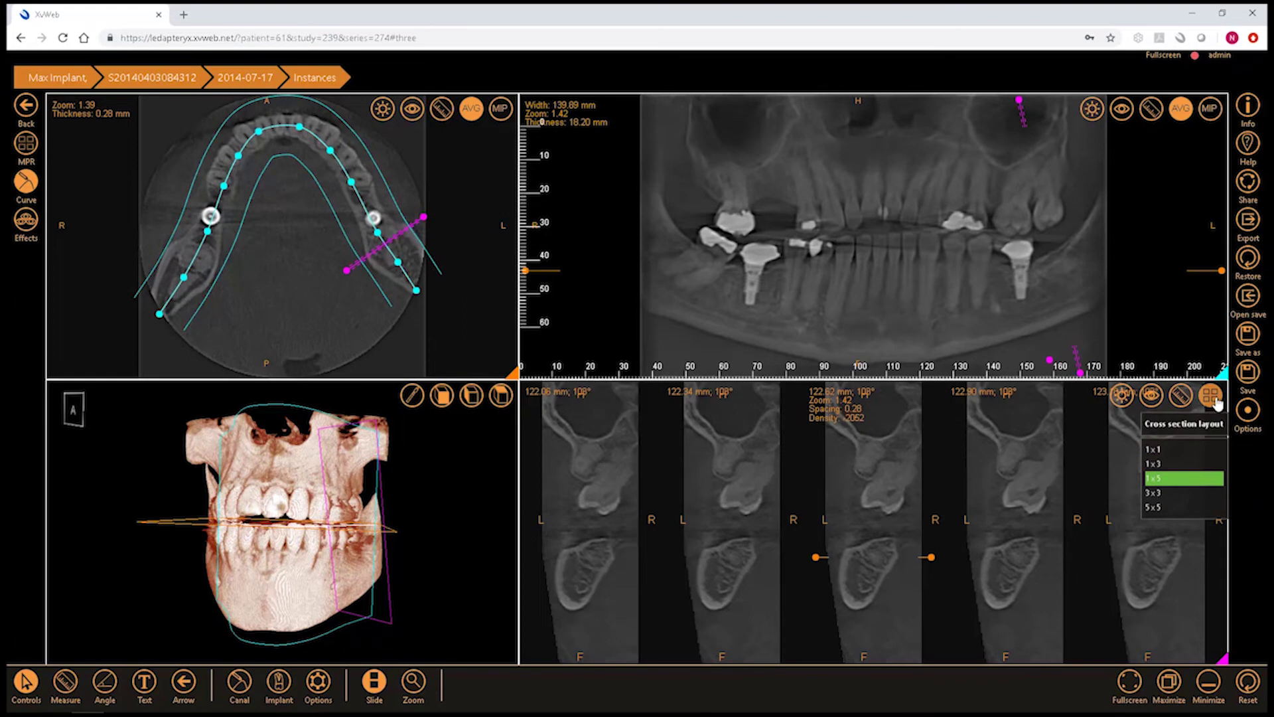
click(1179, 397)
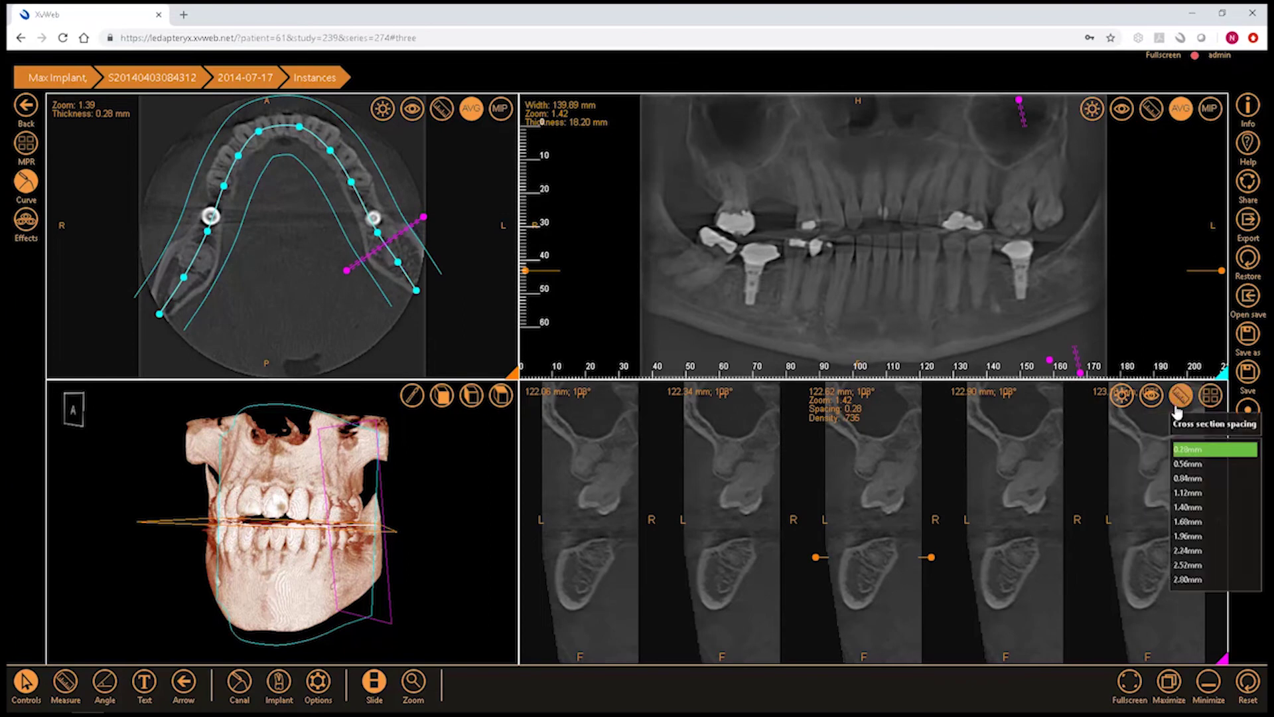
click(1198, 536)
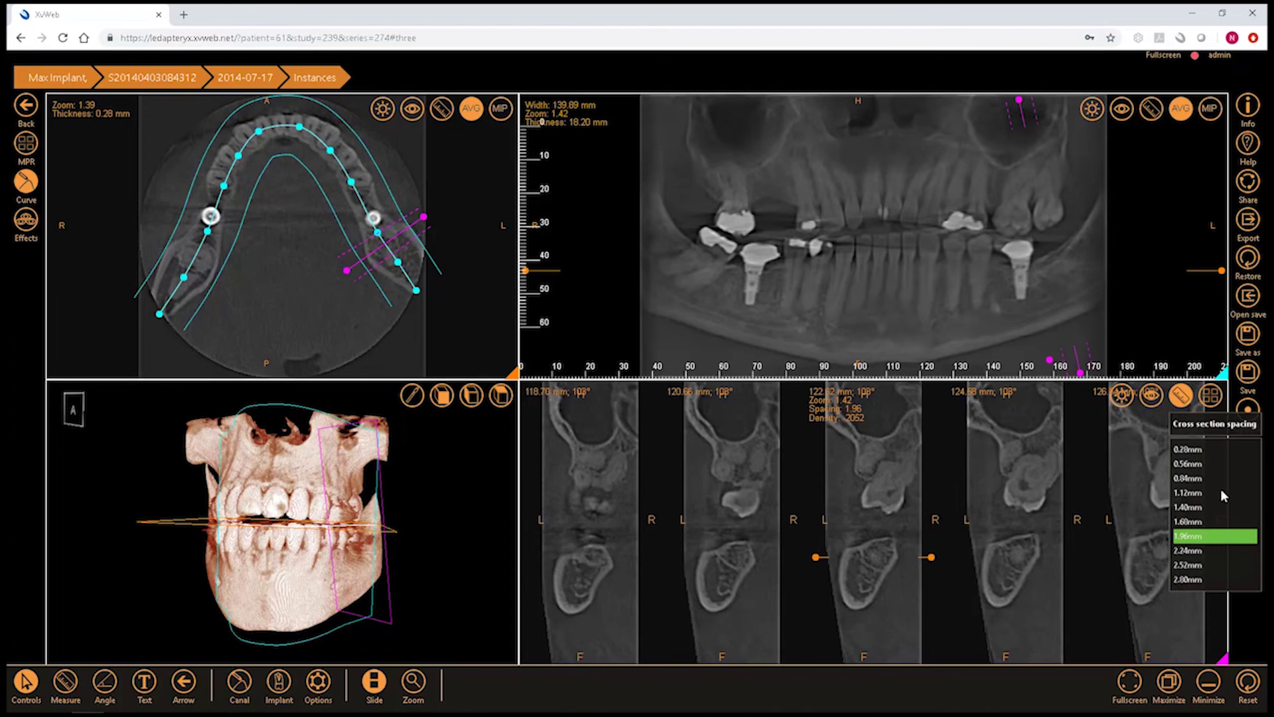
click(1181, 396)
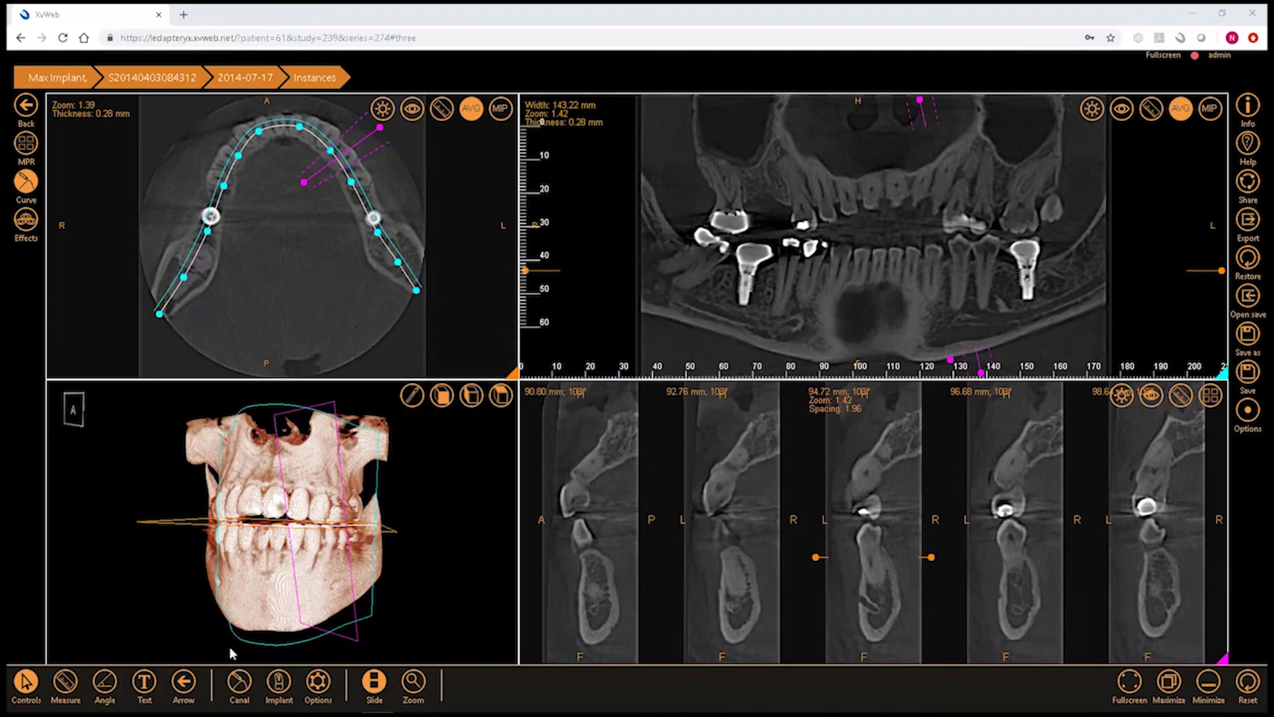
Step: Start a nerve canal trace in the lower jaw's cross-sections on the patient's left, placing the first three points from the outer opening inward
click(238, 684)
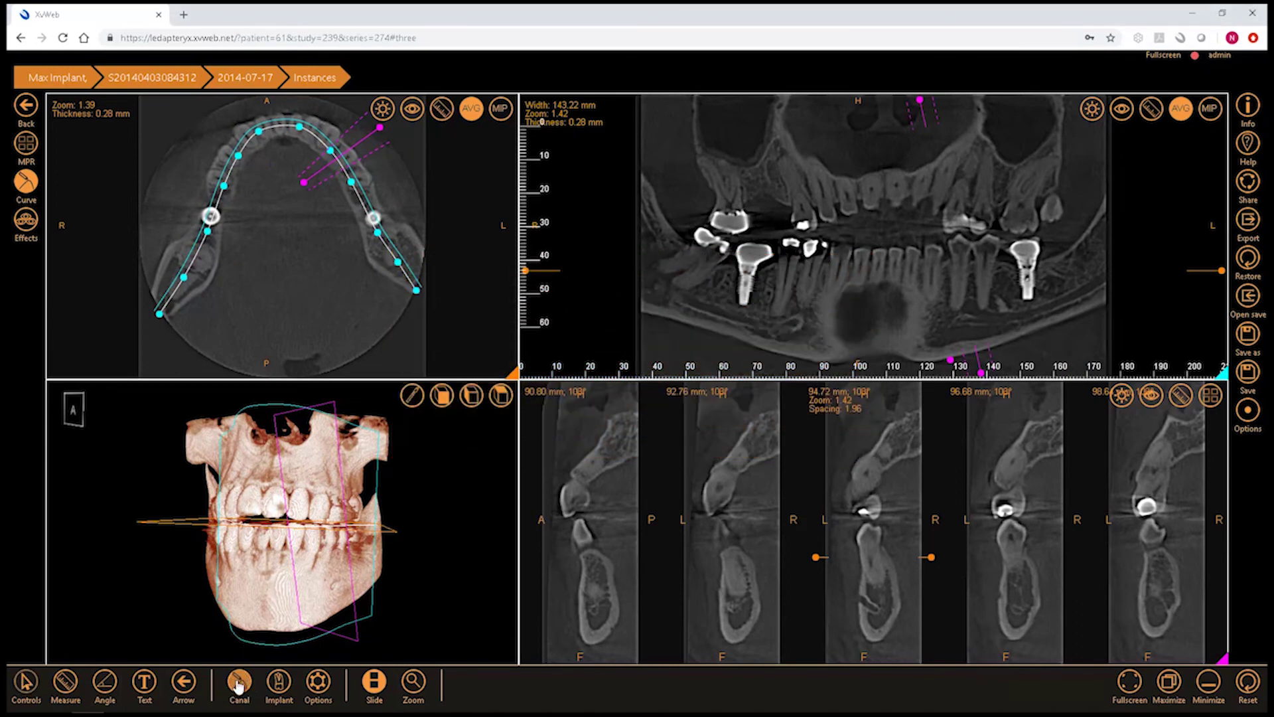
click(850, 591)
click(864, 601)
scroll(874, 605, down, 2)
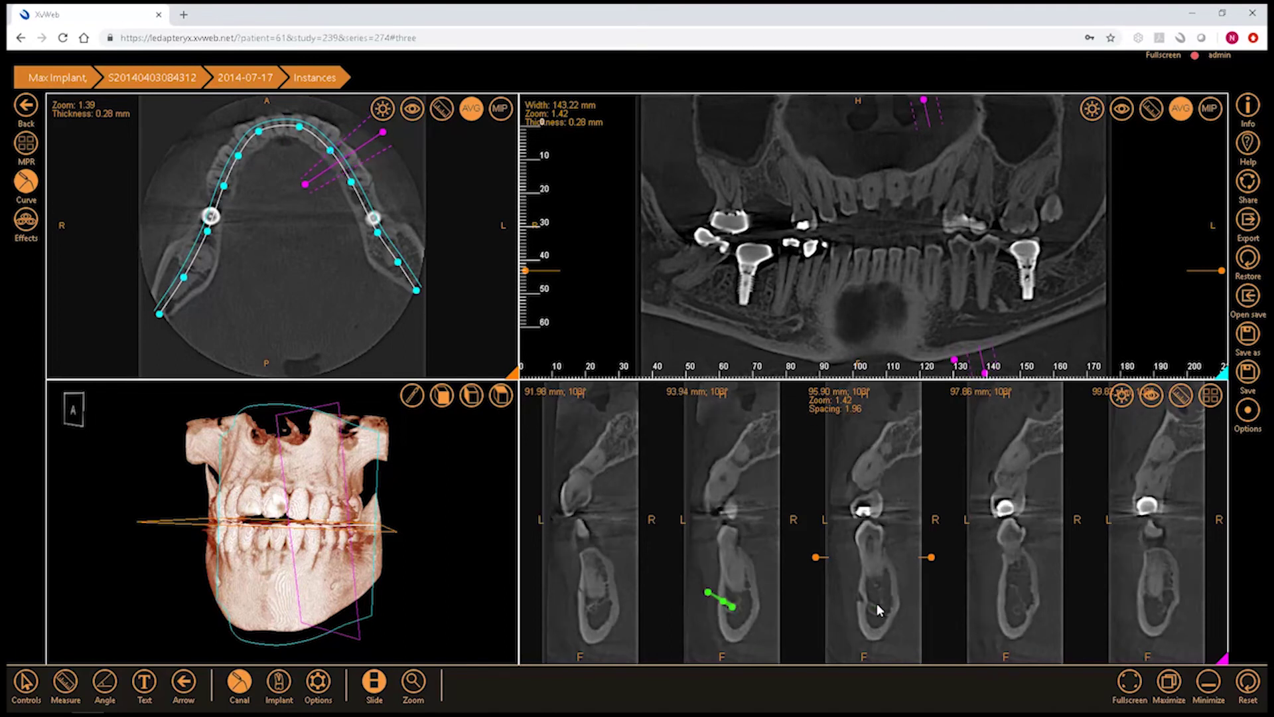
click(875, 608)
Step: Continue the nerve canal trace in the panorama, below the patient's left implant to the back end of the jaw, and finish it
click(983, 320)
click(1022, 316)
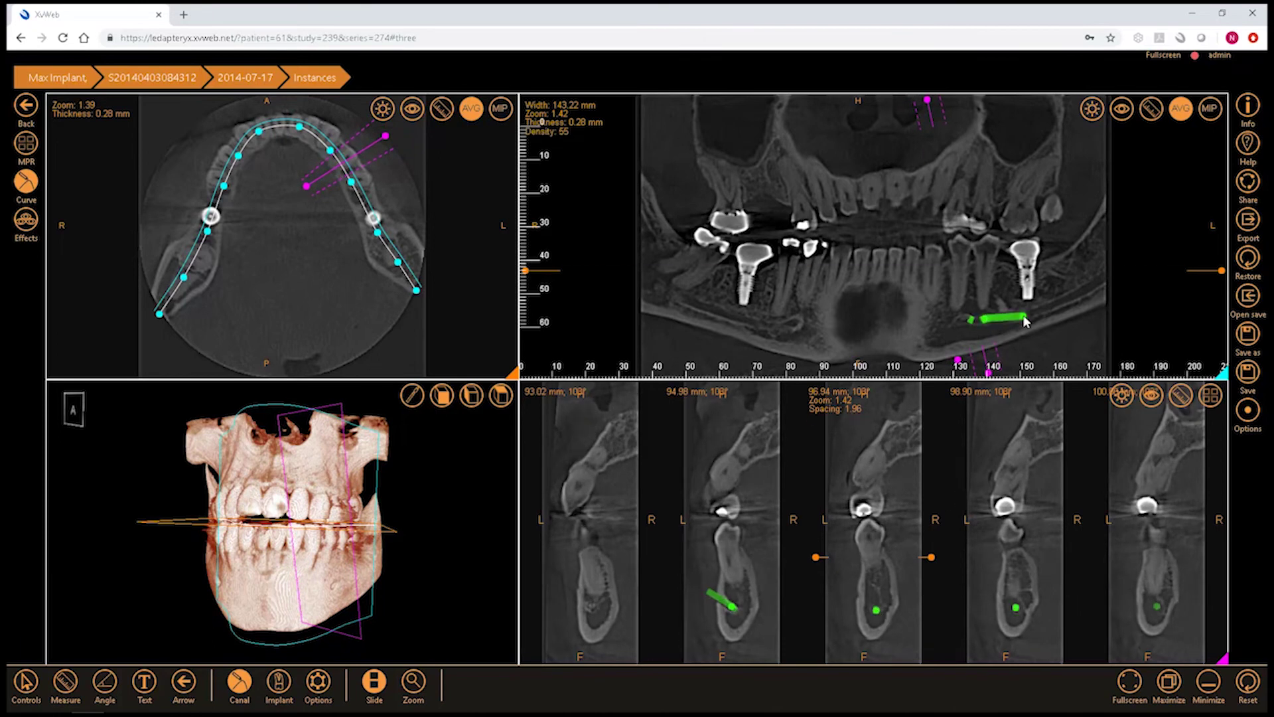
click(1042, 307)
click(1066, 297)
click(1081, 290)
click(1101, 282)
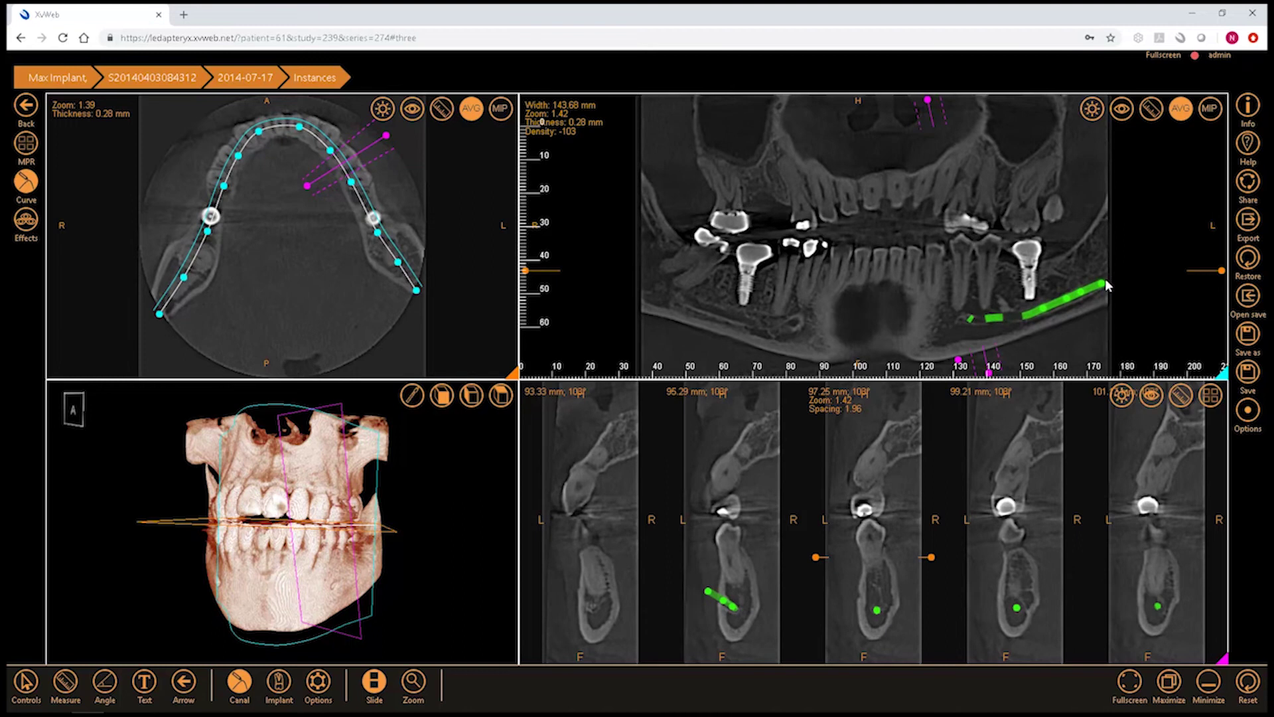
double_click(1105, 281)
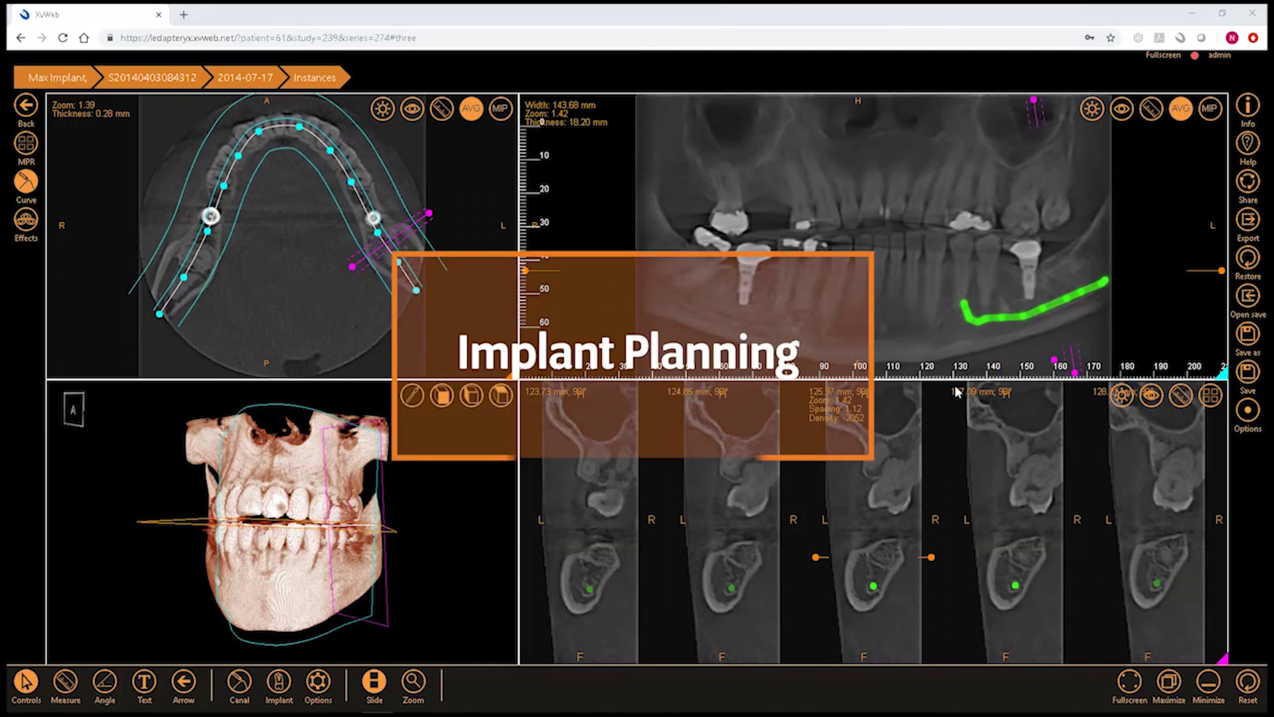
Step: Create a blue Straumann Bone Level implant, BL Ø 4.8mm RC SLActive 10mm, and position it in the lower jaw behind the patient's left implant
click(279, 682)
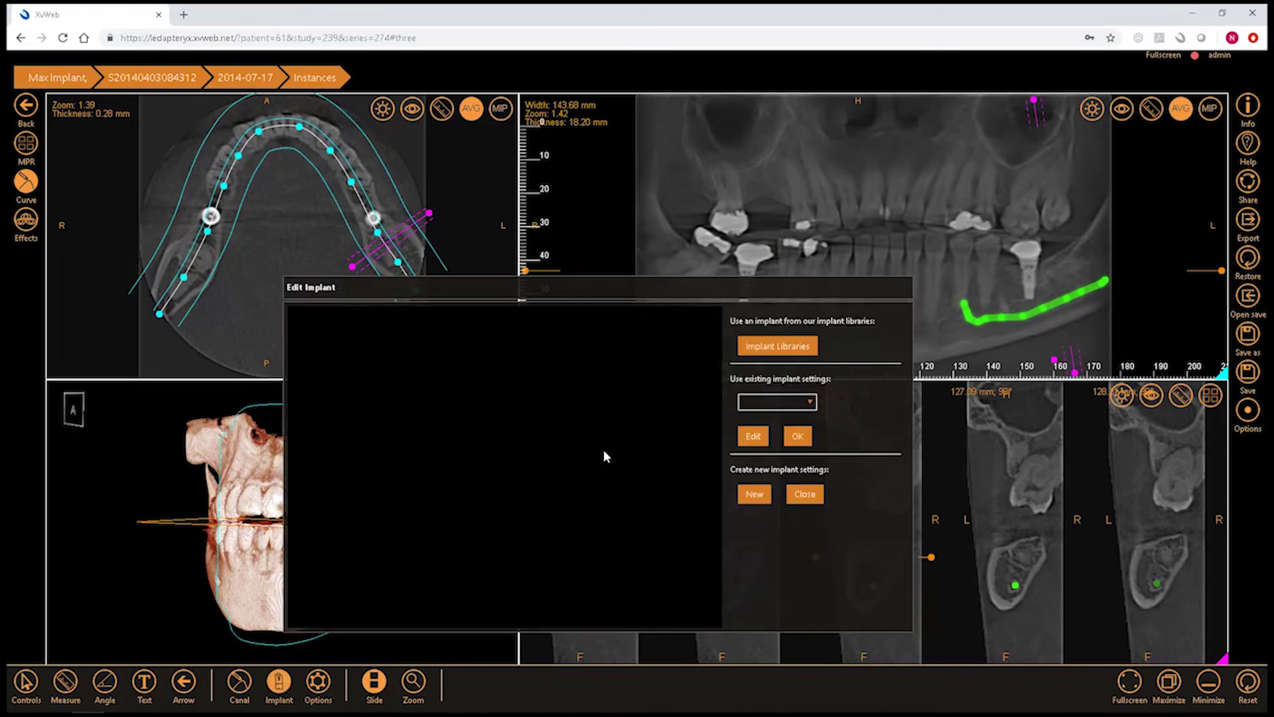
click(777, 347)
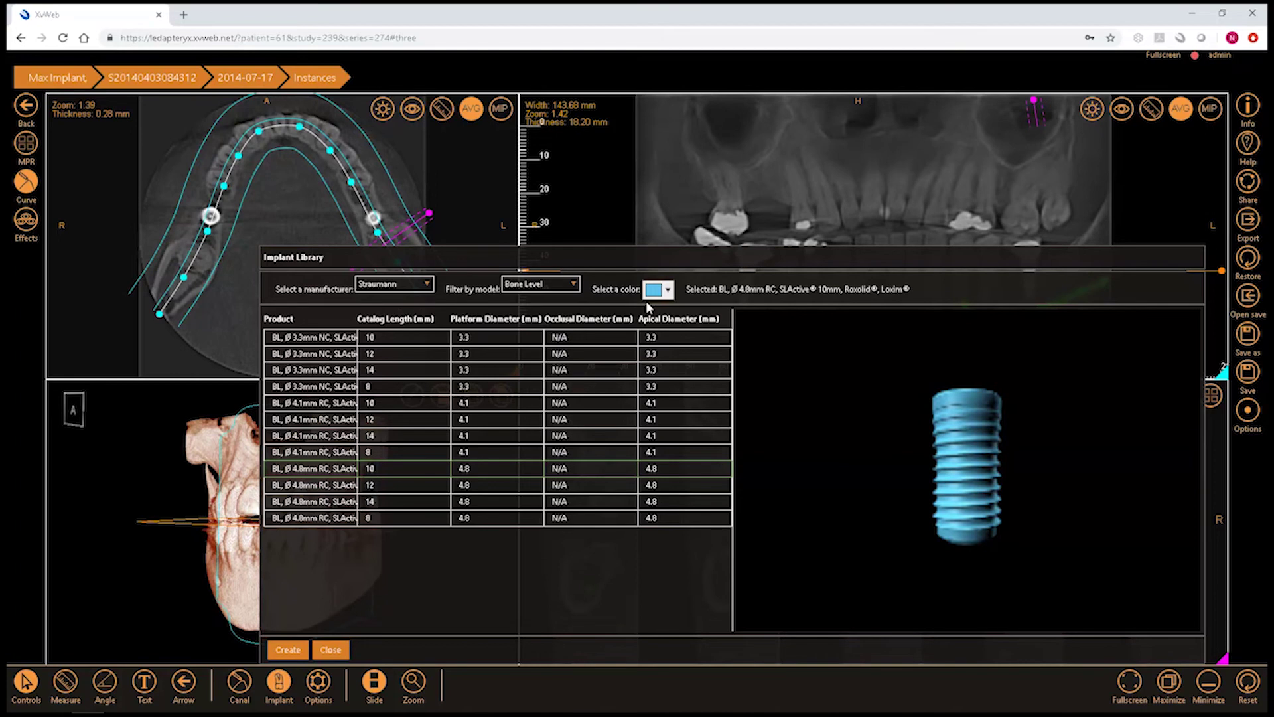
click(288, 650)
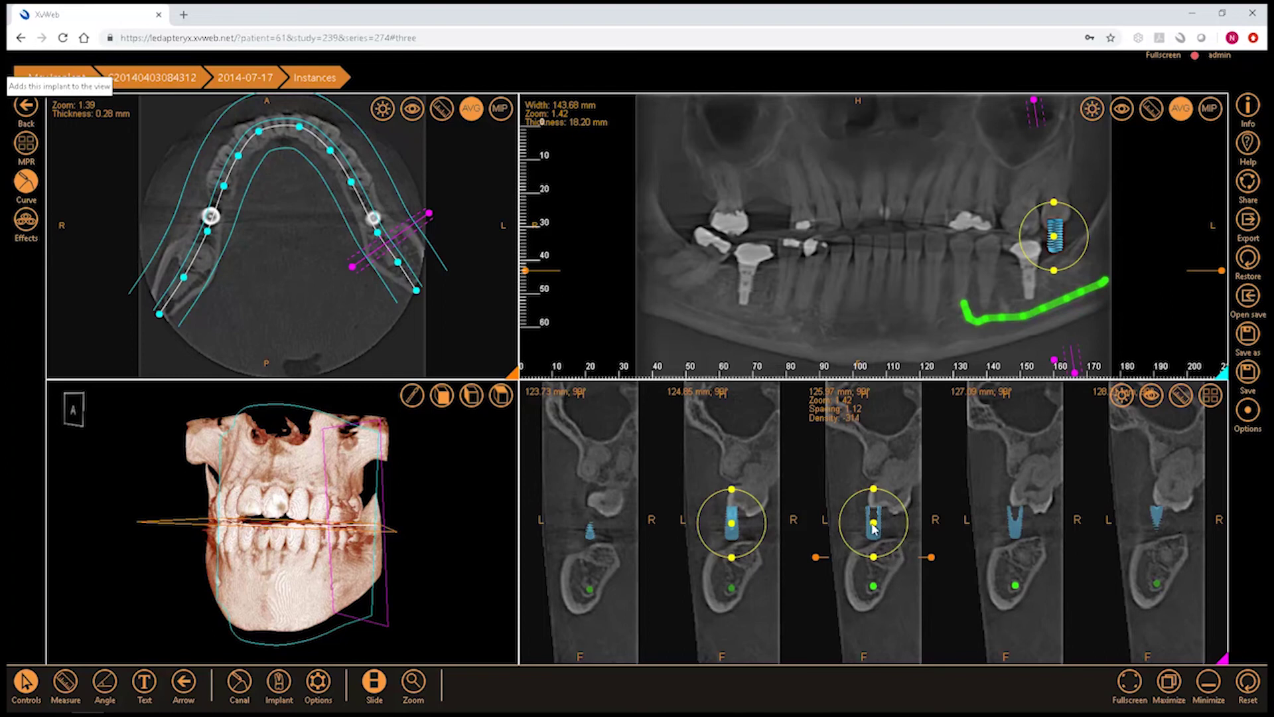
mouse_move(874, 528)
mouse_down()
mouse_move(883, 563)
mouse_move(886, 527)
mouse_up()
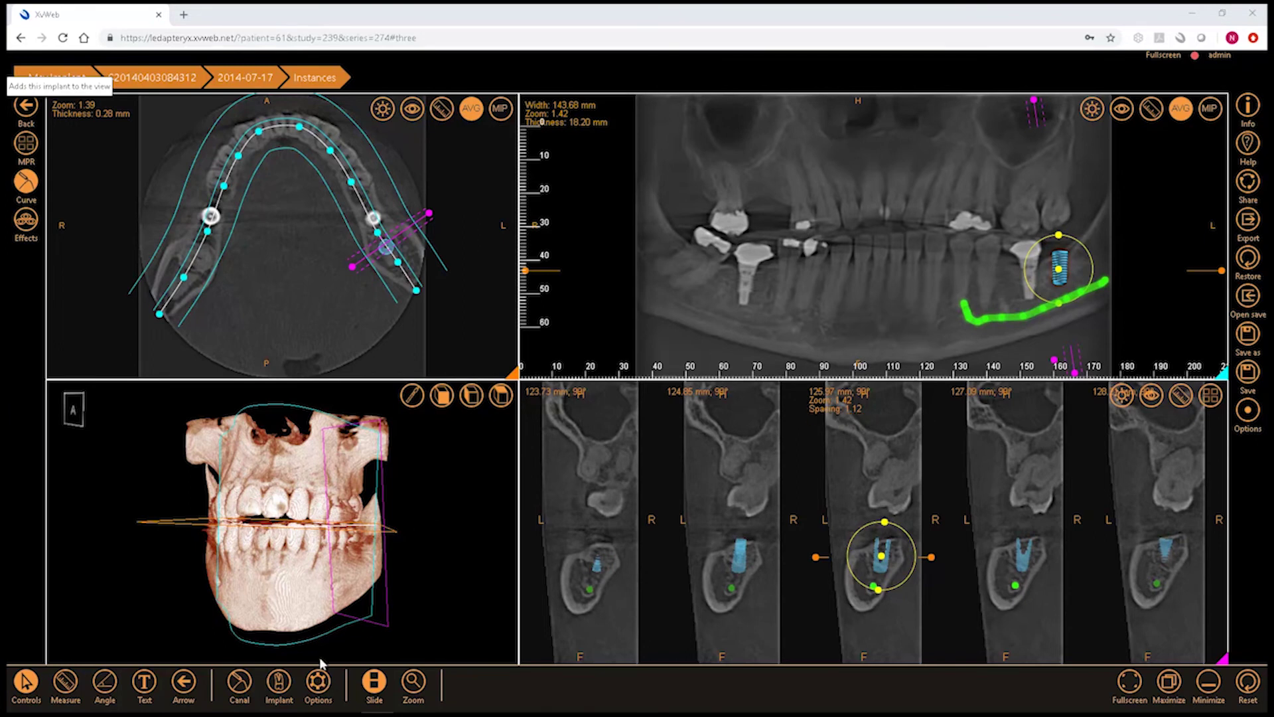
Step: Open the nerve canal options, hide and show the traced canal, and examine its colour and size settings
click(318, 684)
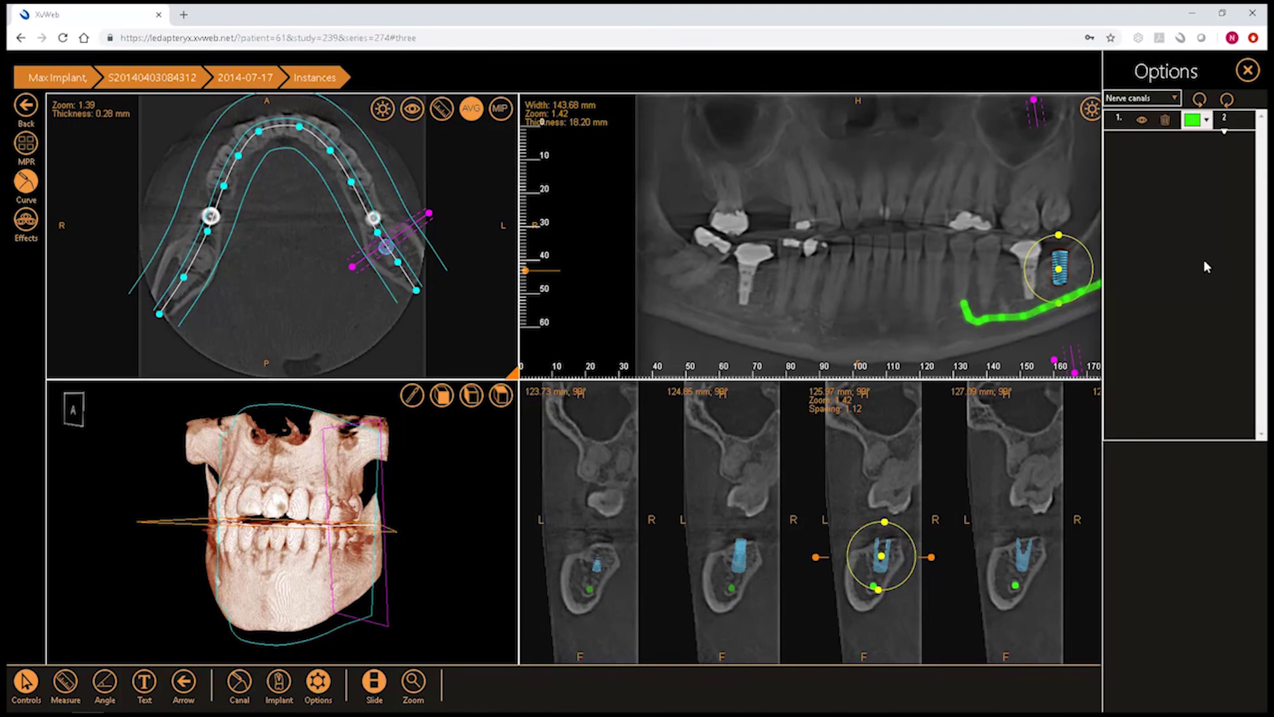
click(1141, 120)
click(1142, 120)
click(1206, 121)
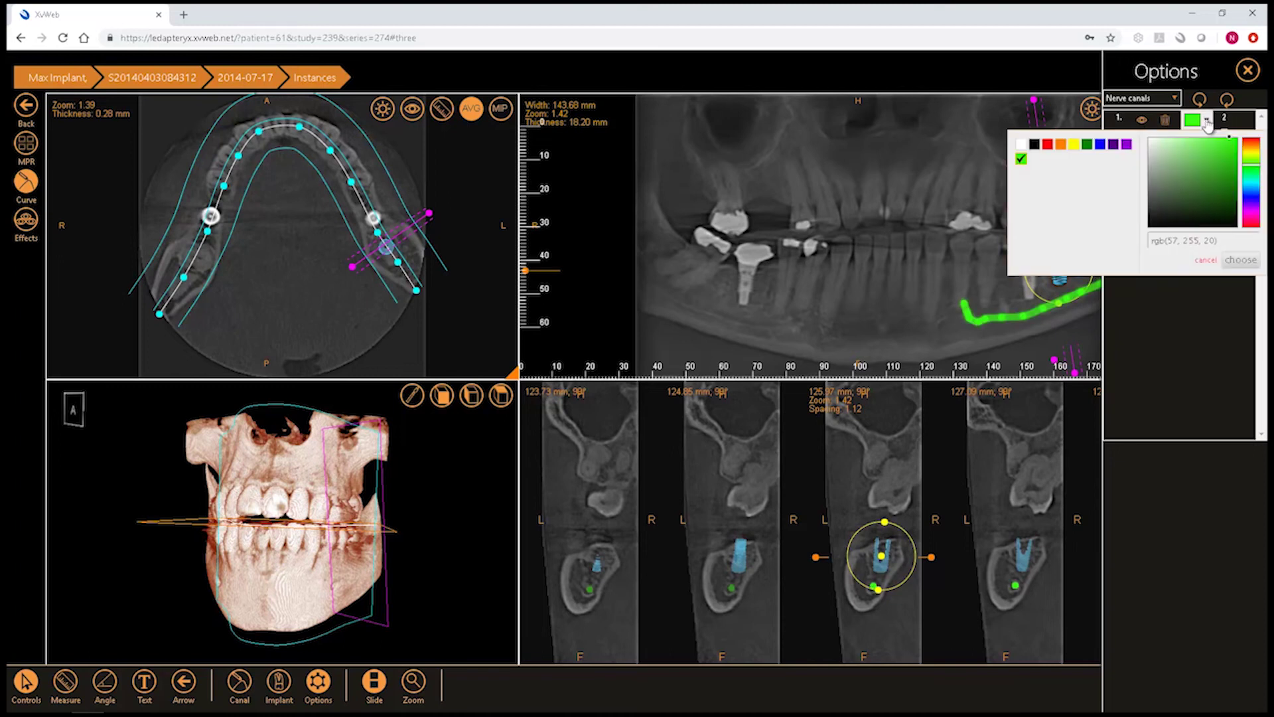
click(1207, 122)
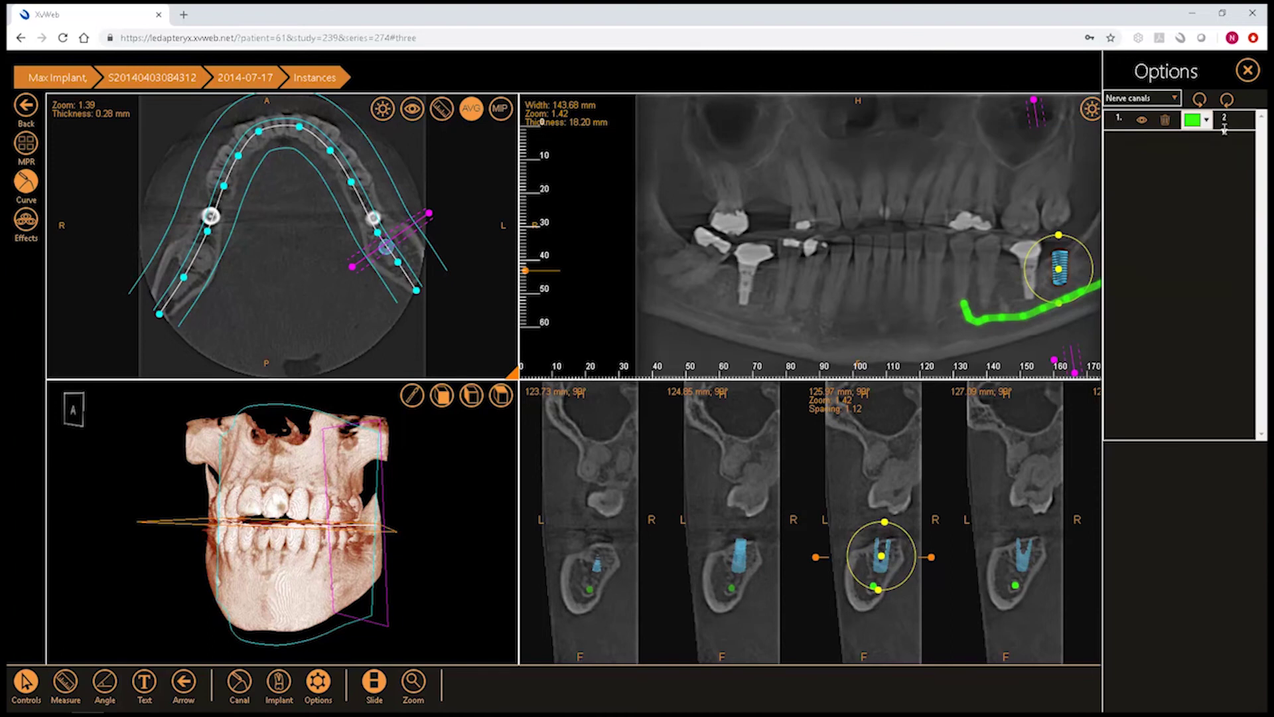
click(1224, 126)
Step: Delete the traced nerve canal and the planned implant, and close the options
click(1165, 121)
click(1164, 118)
click(1184, 99)
click(1173, 133)
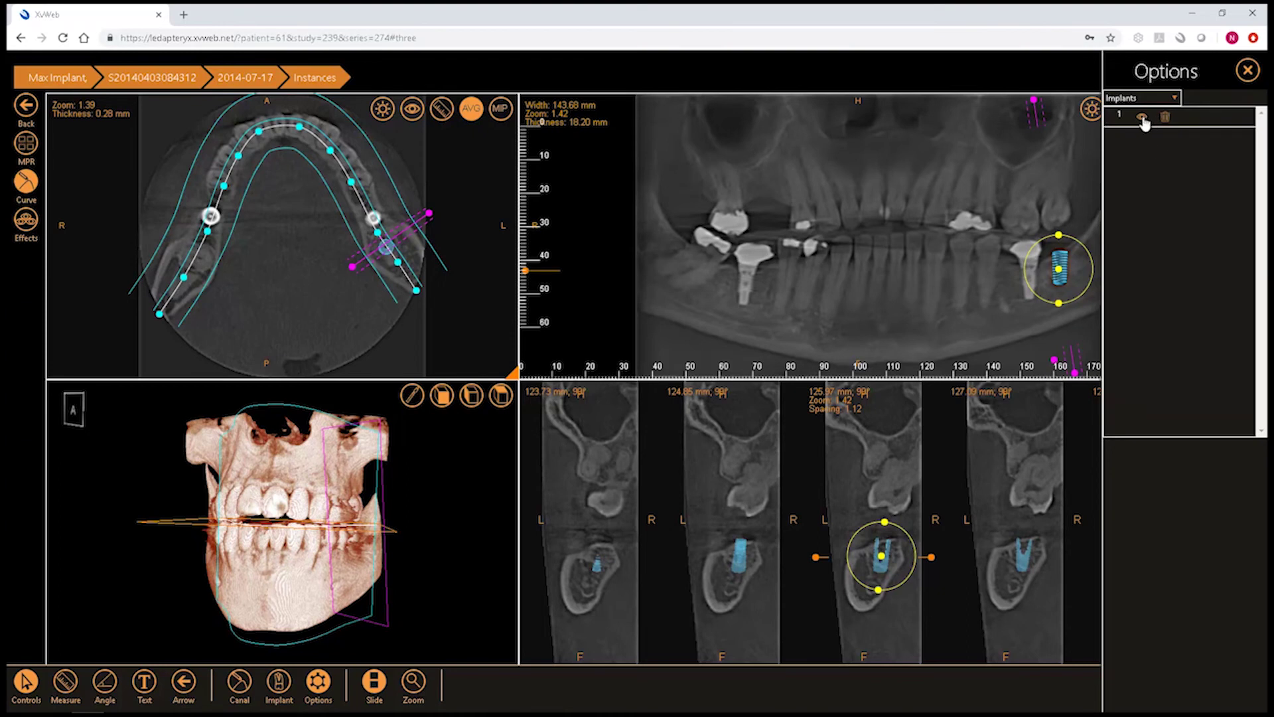
click(1165, 118)
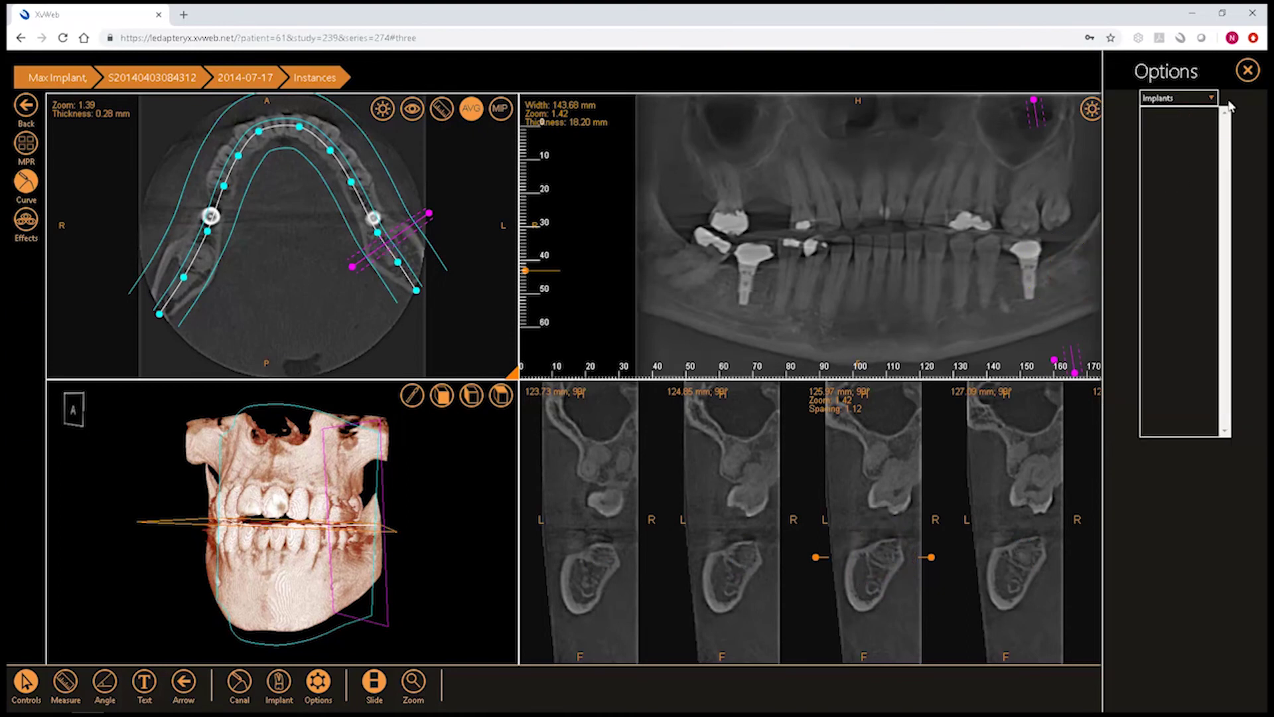
click(1248, 70)
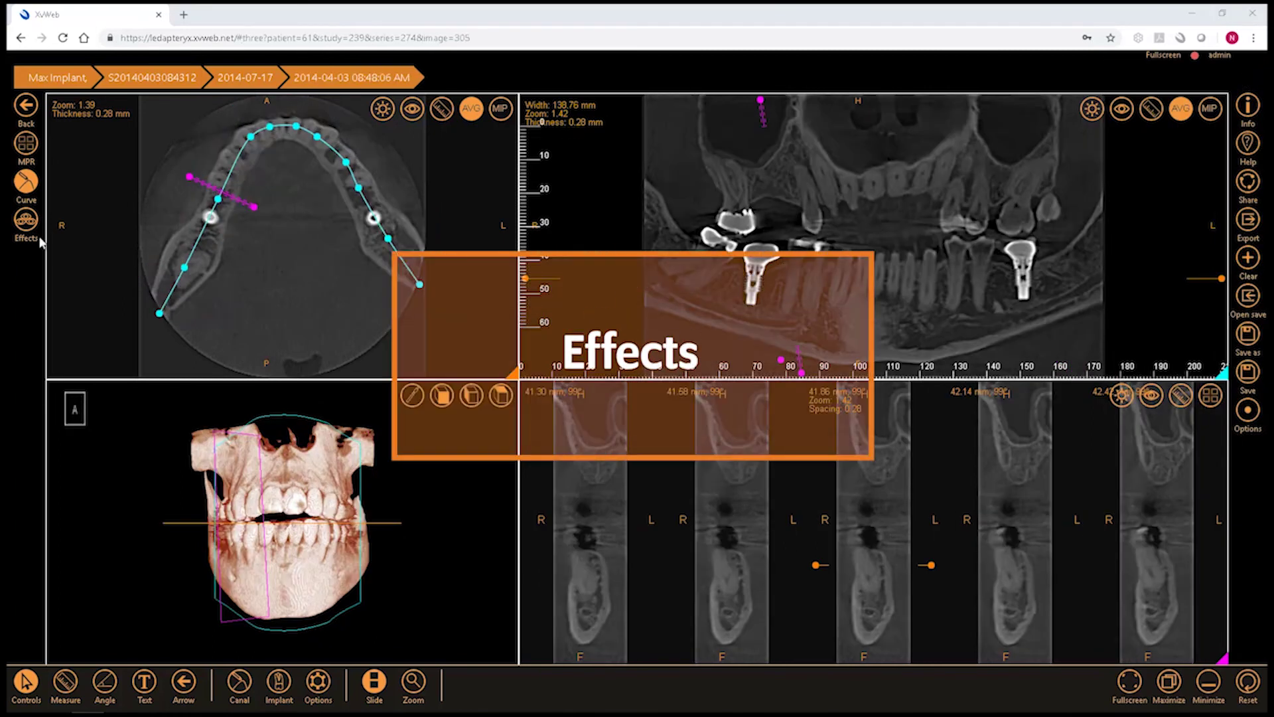
Step: Create a new effects template with cross-section brightness 0.05 and stronger cross-section sharpening, and confirm it
click(38, 216)
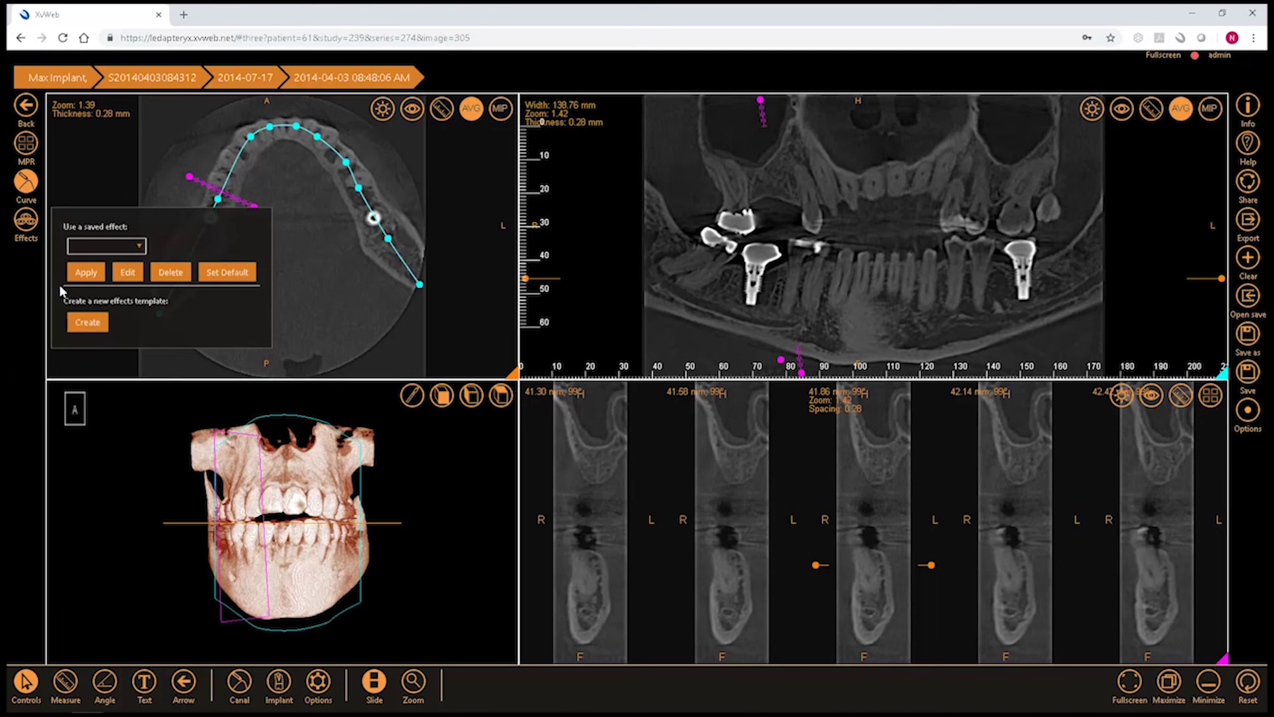
click(91, 324)
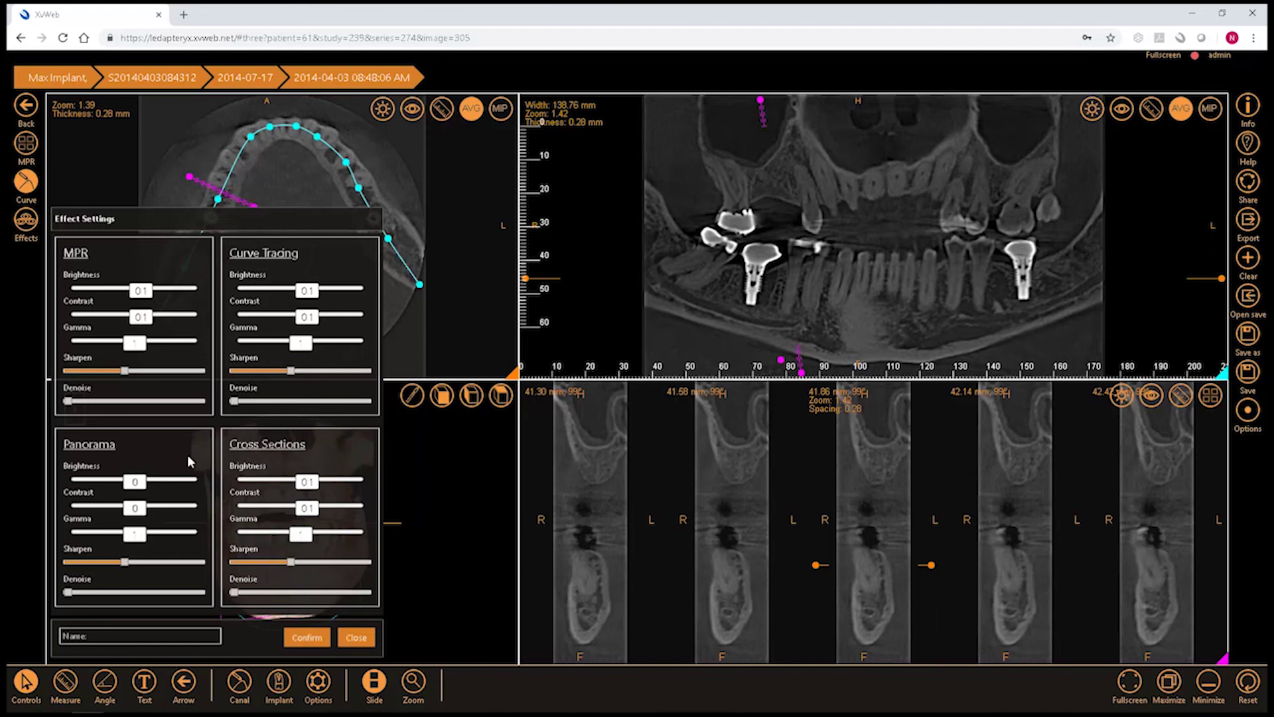
mouse_move(310, 485)
mouse_down()
mouse_move(292, 488)
mouse_move(305, 489)
mouse_up()
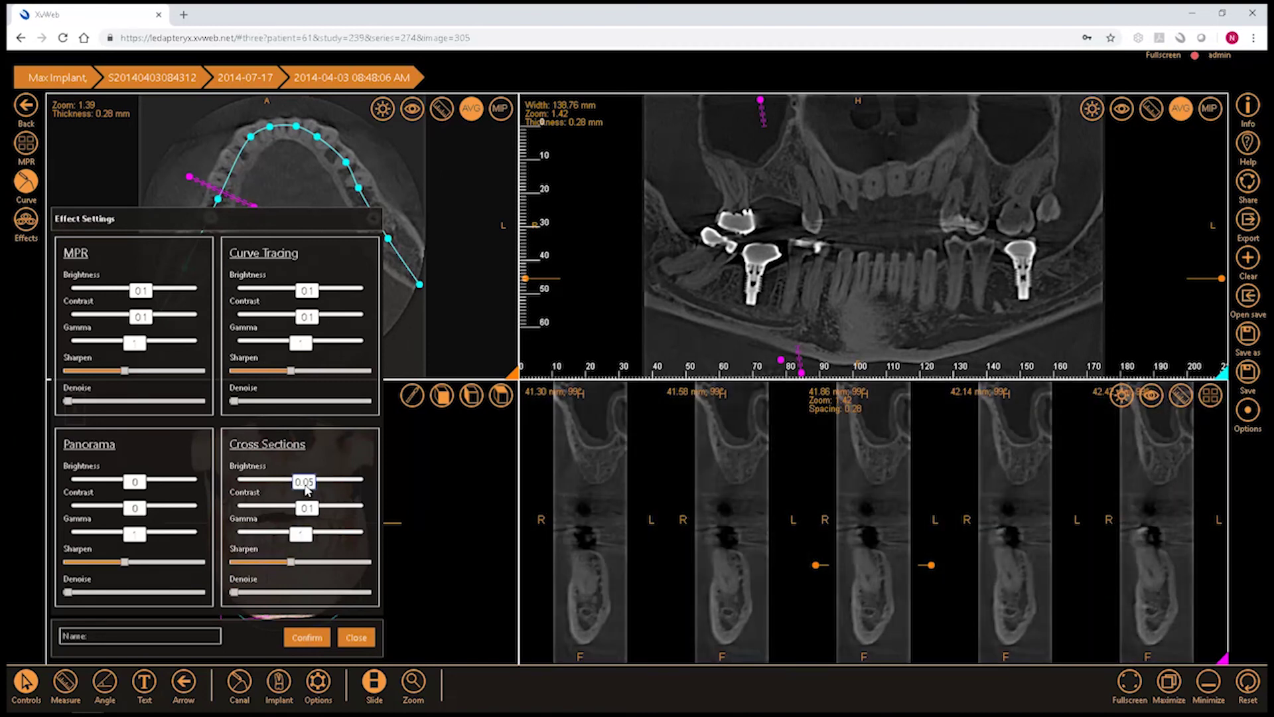
drag(290, 562, 309, 562)
click(155, 634)
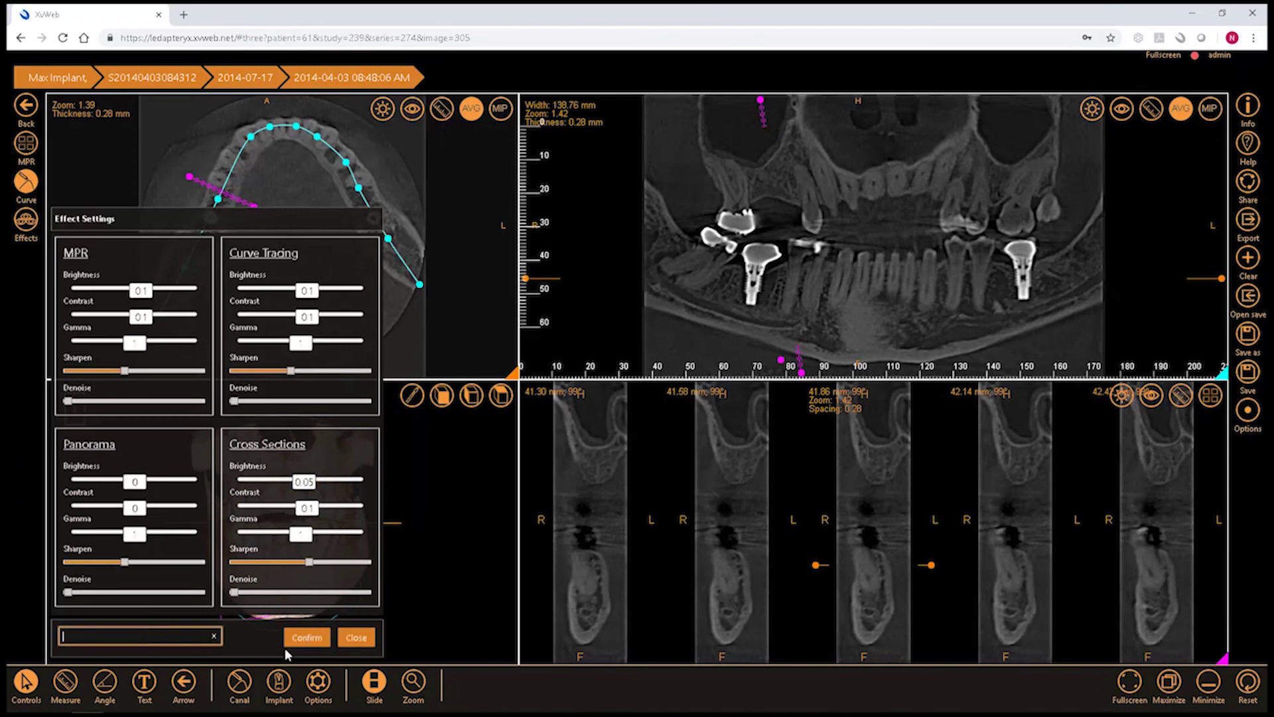
click(309, 641)
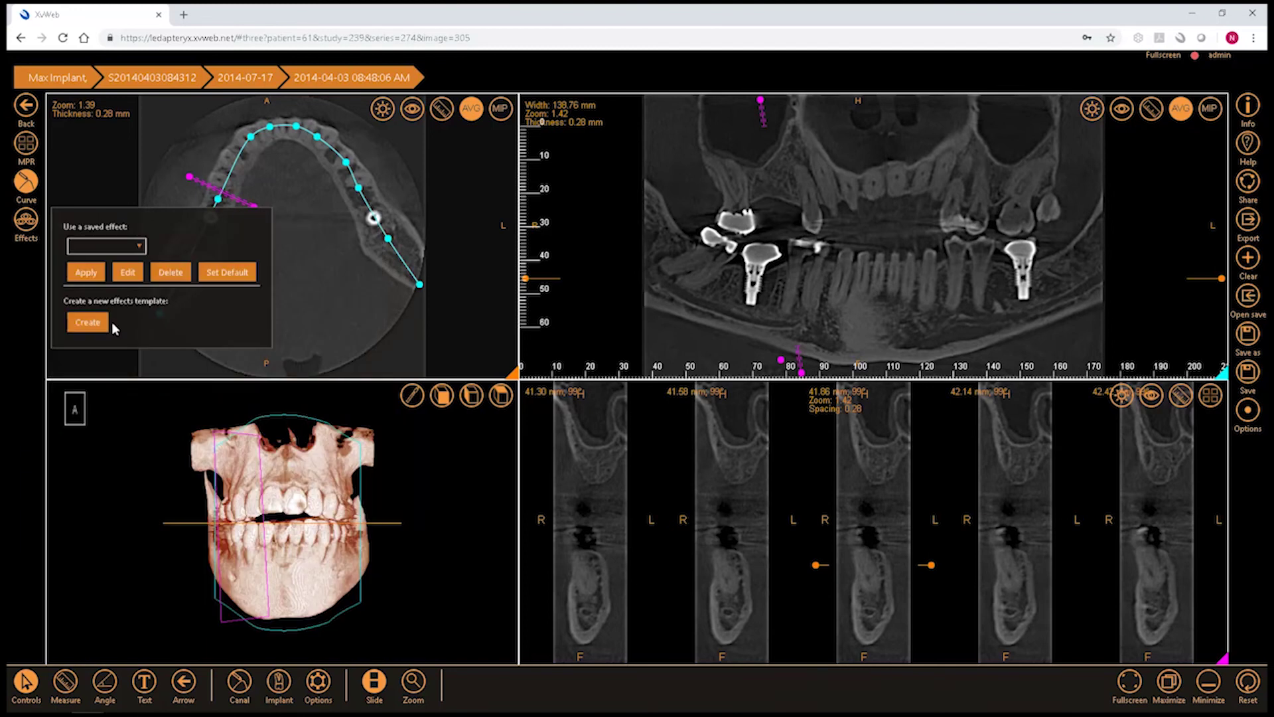
Step: Apply the saved Main Street CBCT effects template to the slices
click(136, 248)
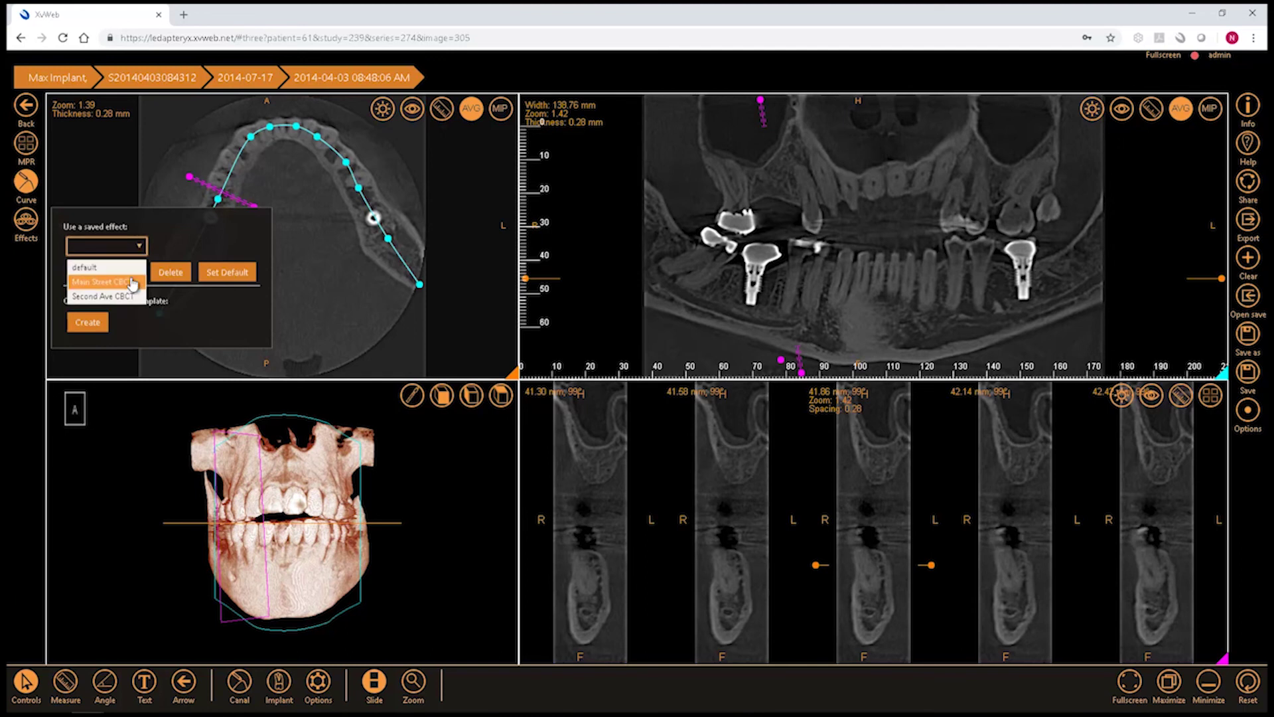
click(131, 284)
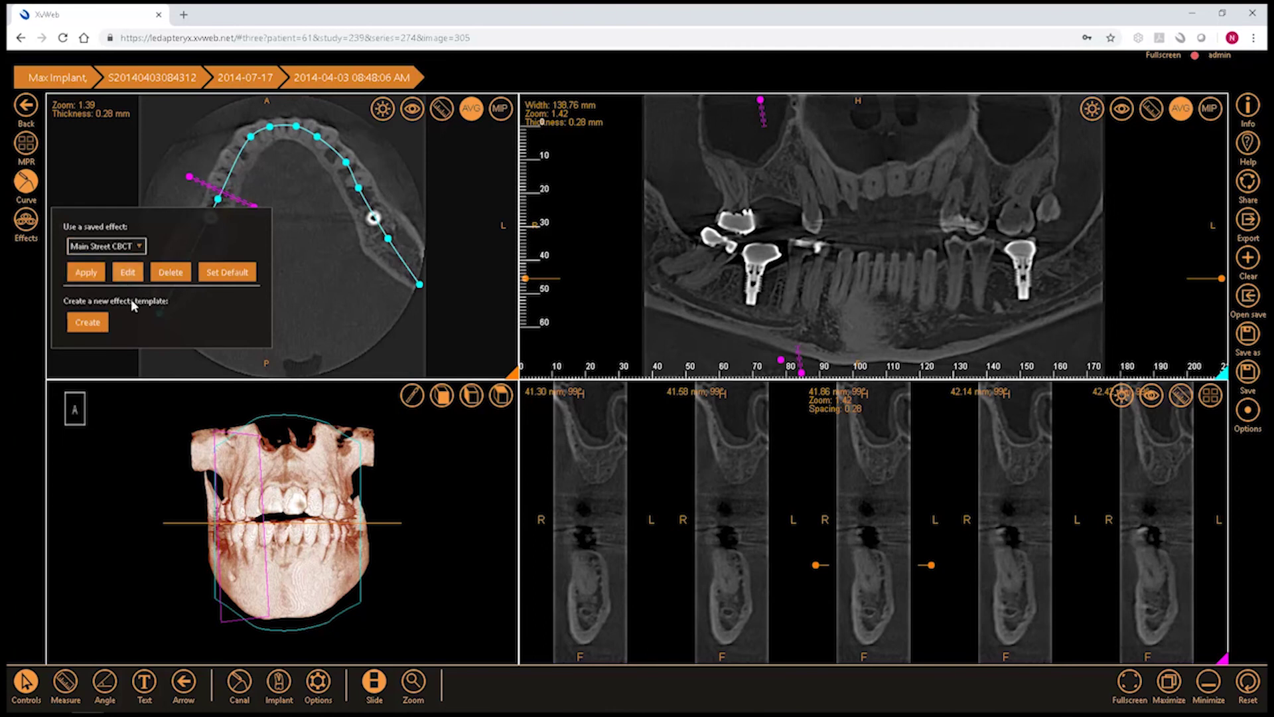
click(86, 273)
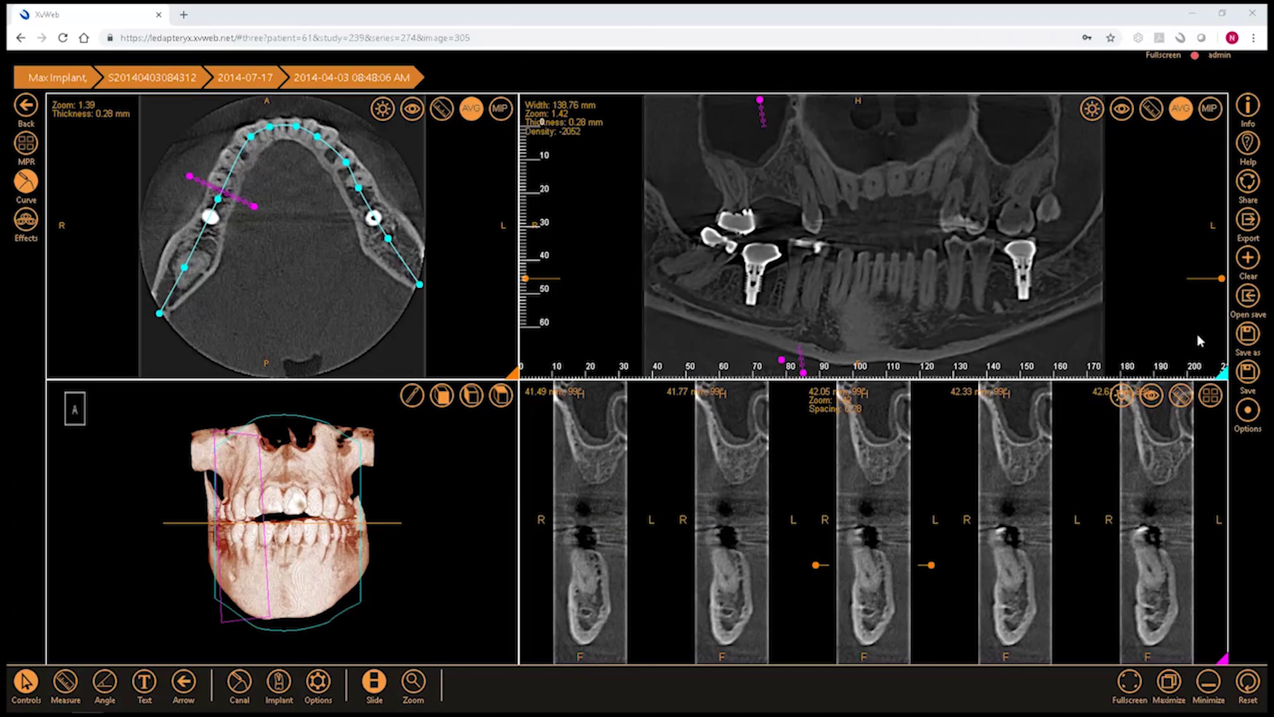
Step: Save the current 3D work under the name Save3D and open the list of existing saves
click(1245, 337)
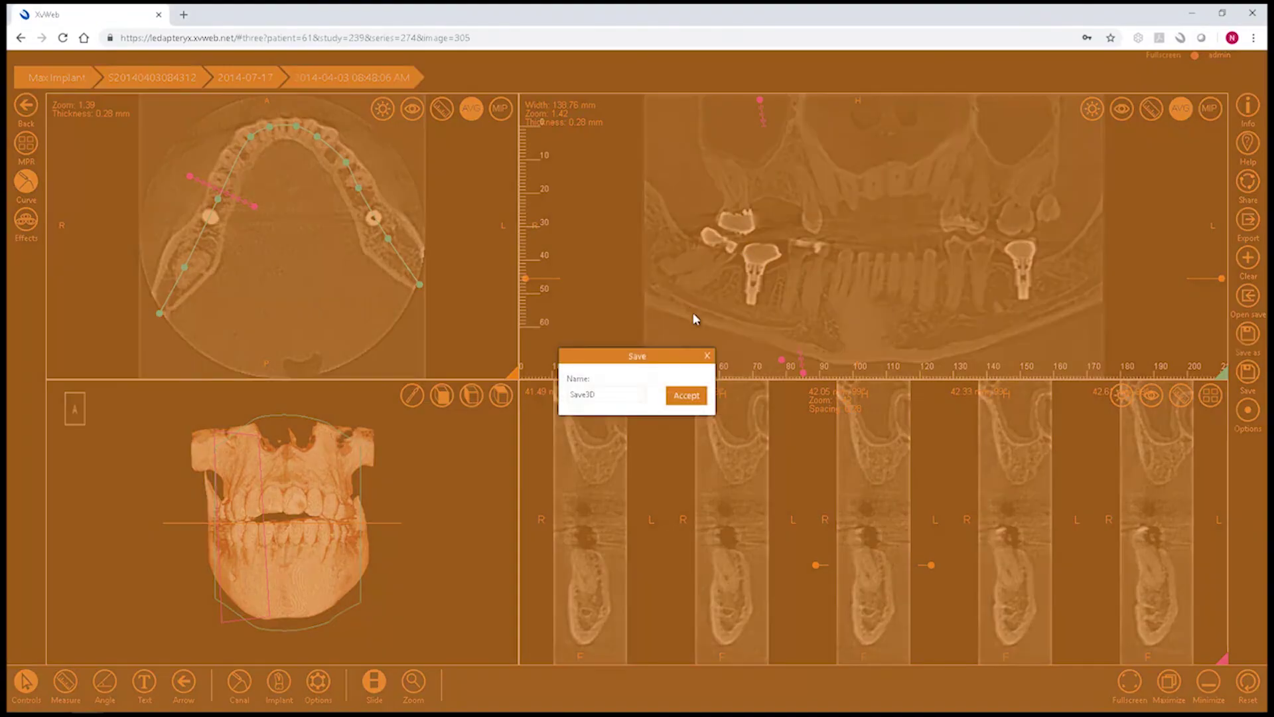
click(620, 394)
click(673, 399)
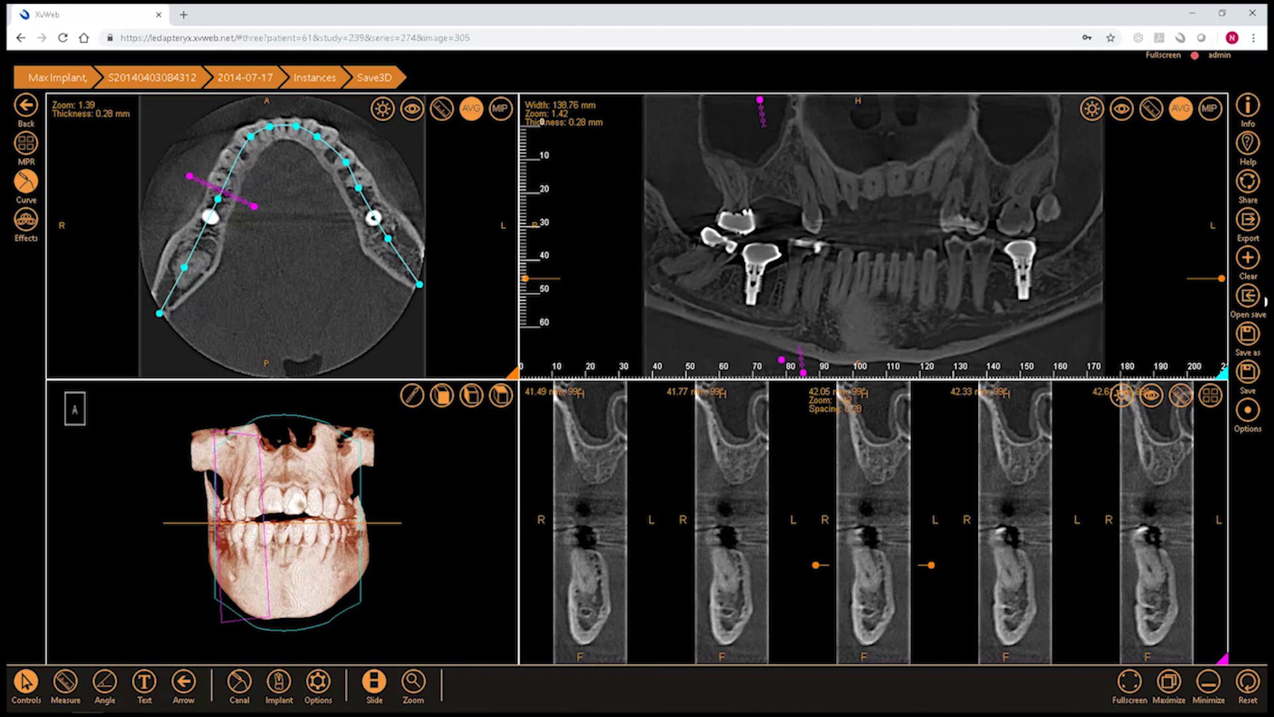
click(1249, 297)
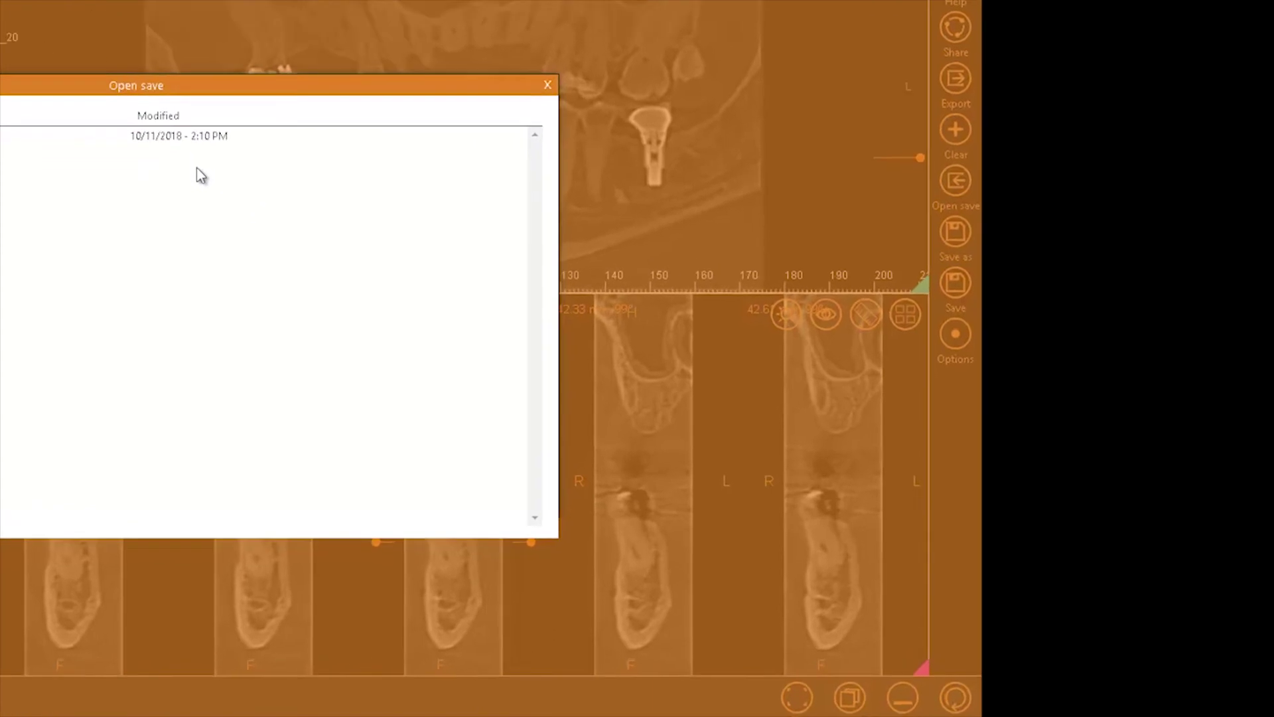
Step: Show and hide the full slice reference lines, and toggle the viewport menus off and on again
click(1248, 409)
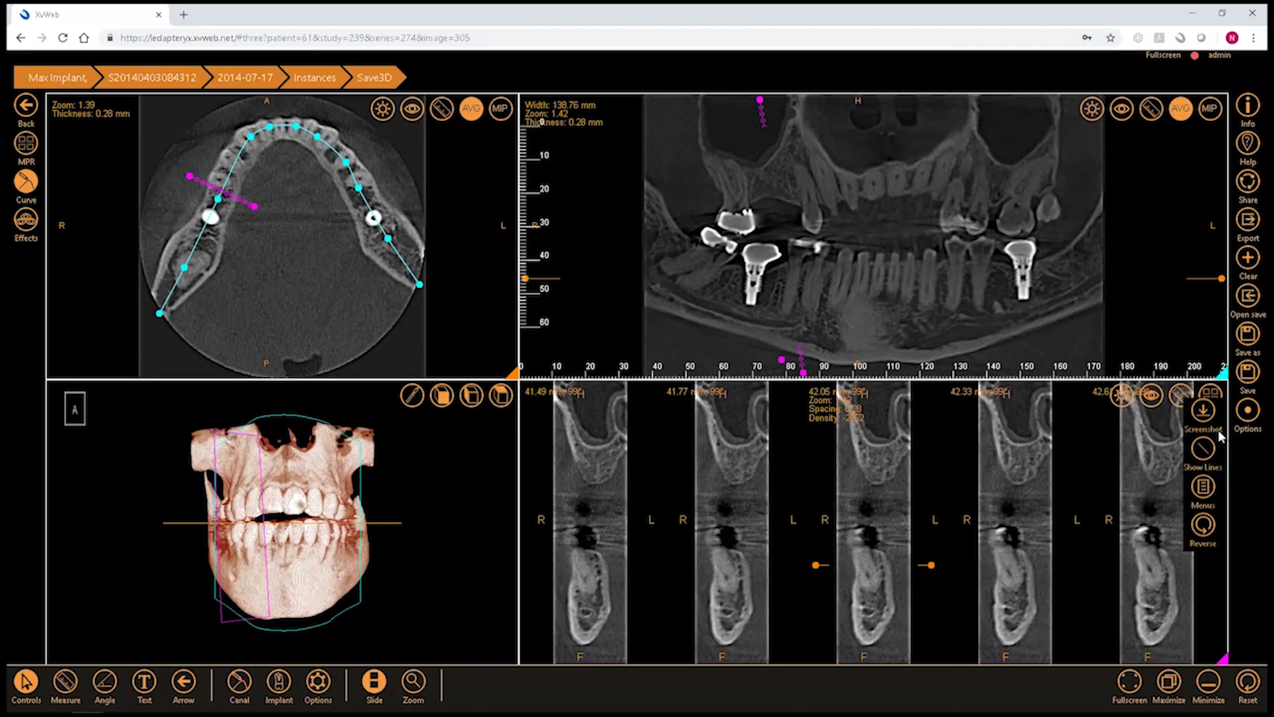
click(1206, 450)
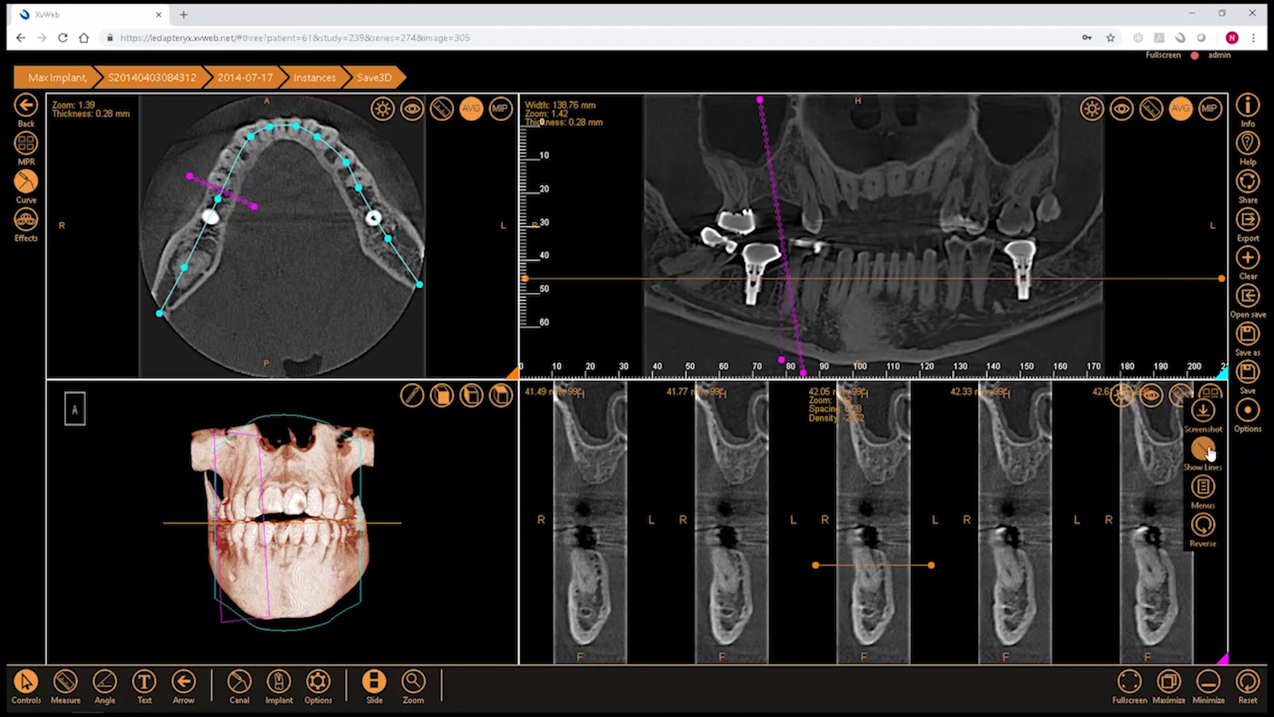
click(1206, 450)
click(1204, 489)
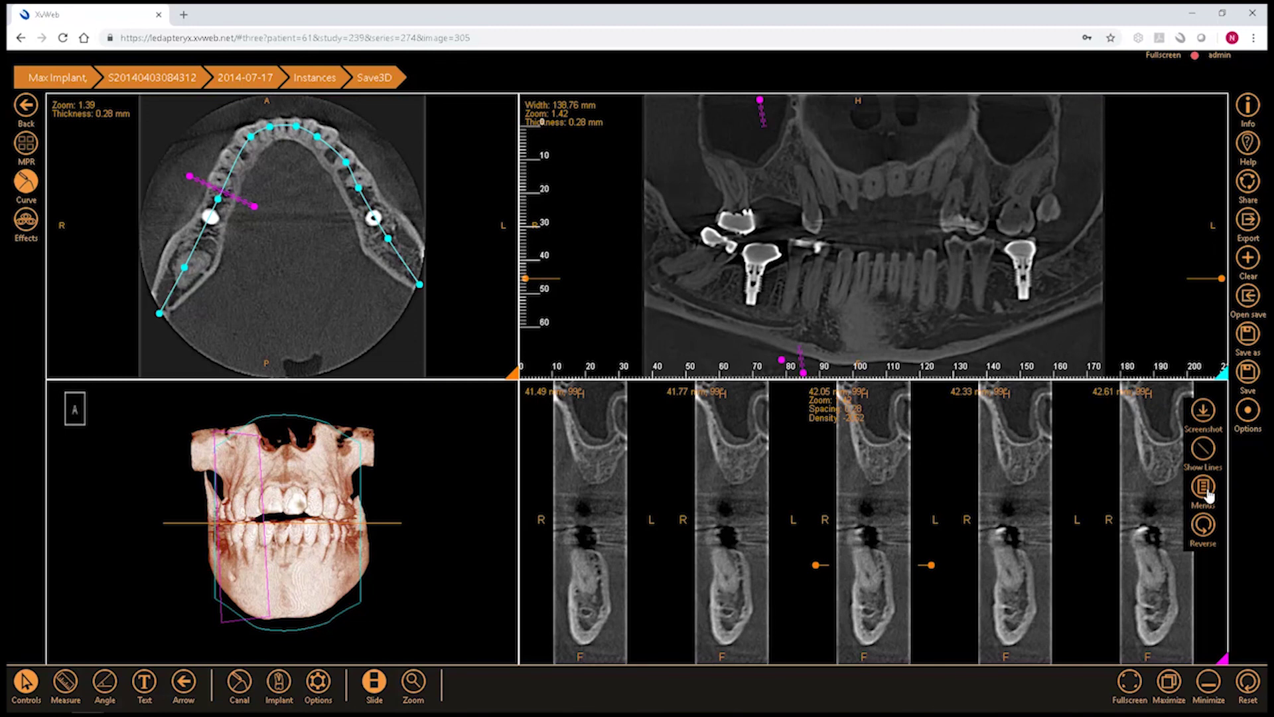
click(1204, 489)
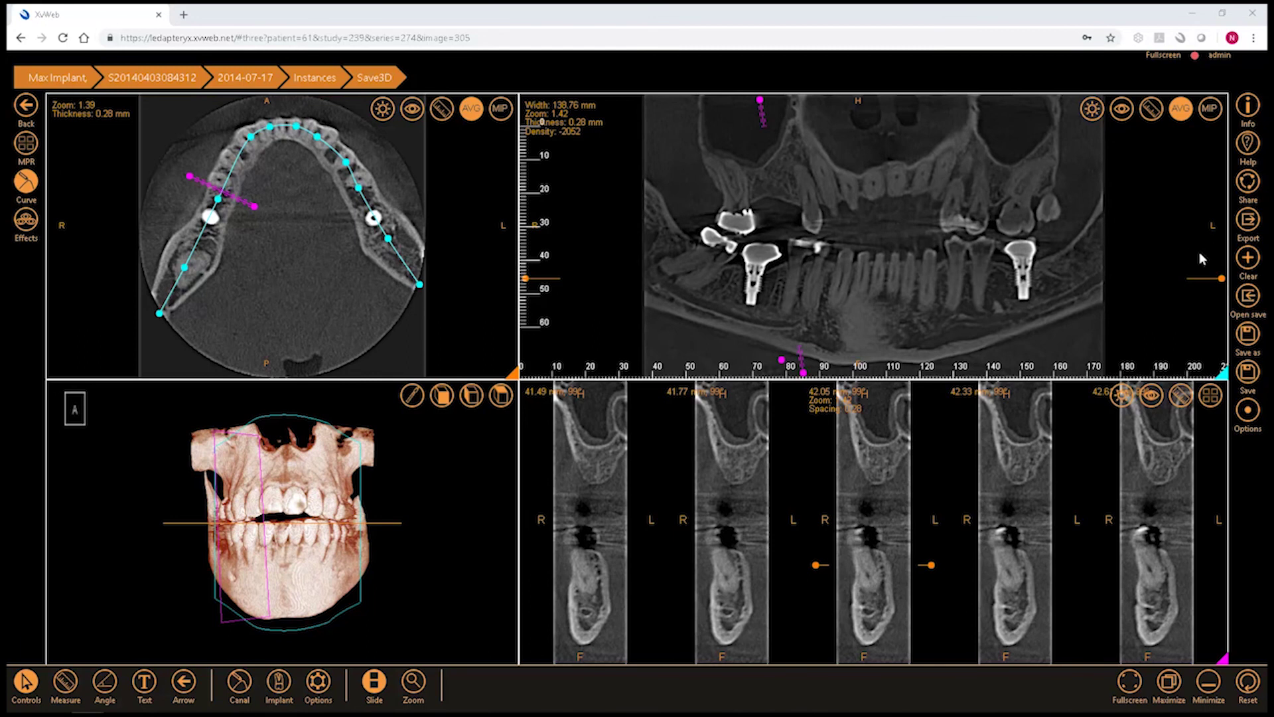
Step: Clear the current work on the scan to reset the study to its initial MPR view
click(1249, 259)
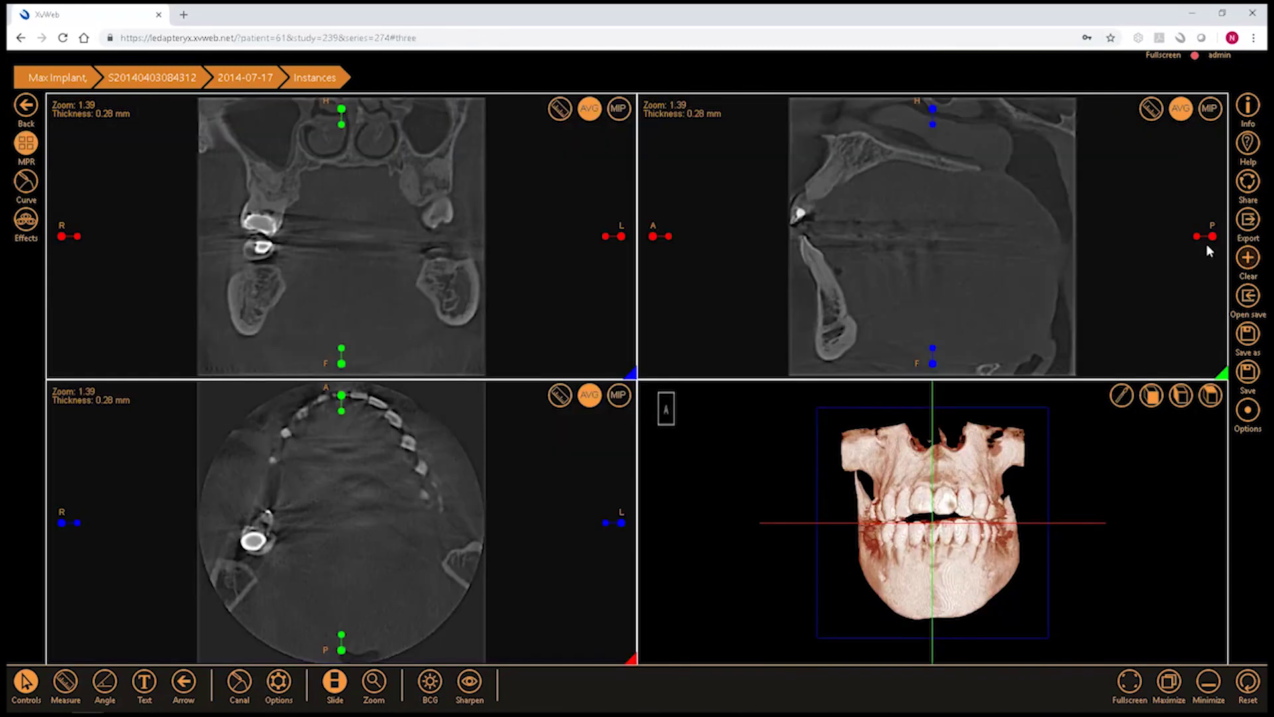